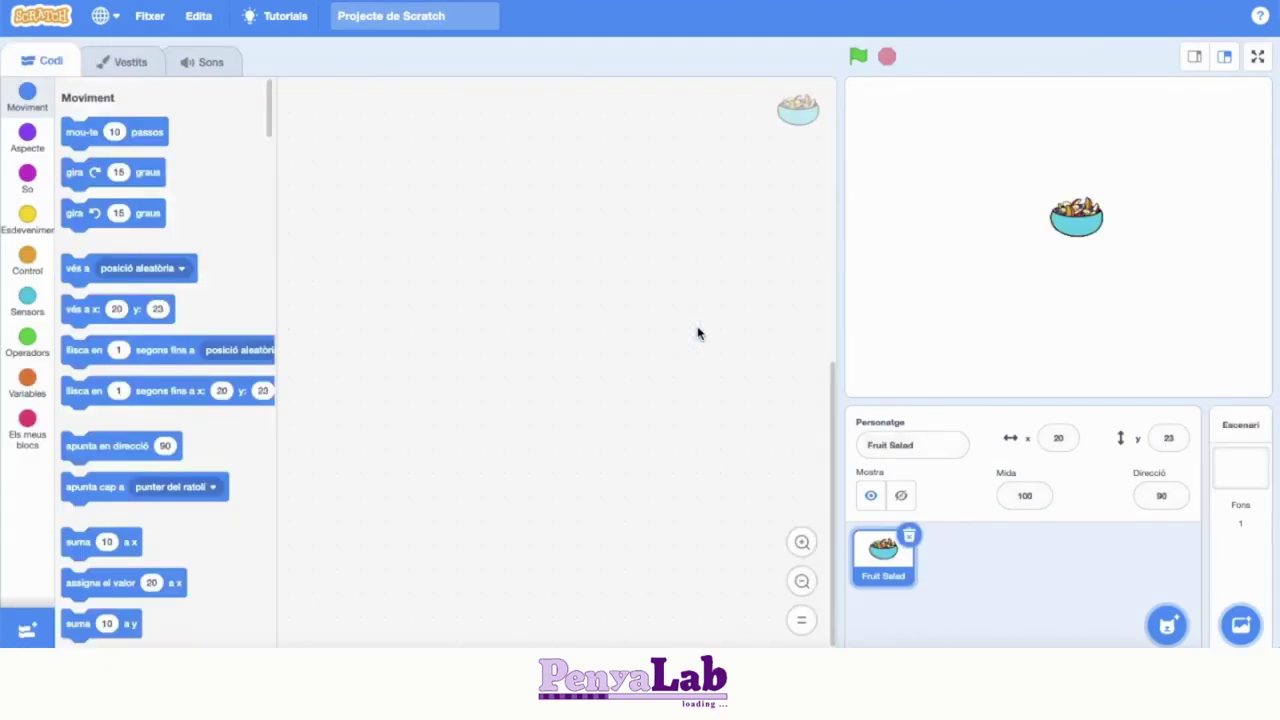
Step: Move the Fruit Salad sprite to x 0 on the stage and open its costume for editing
left_click_drag(1075, 220, 1056, 220)
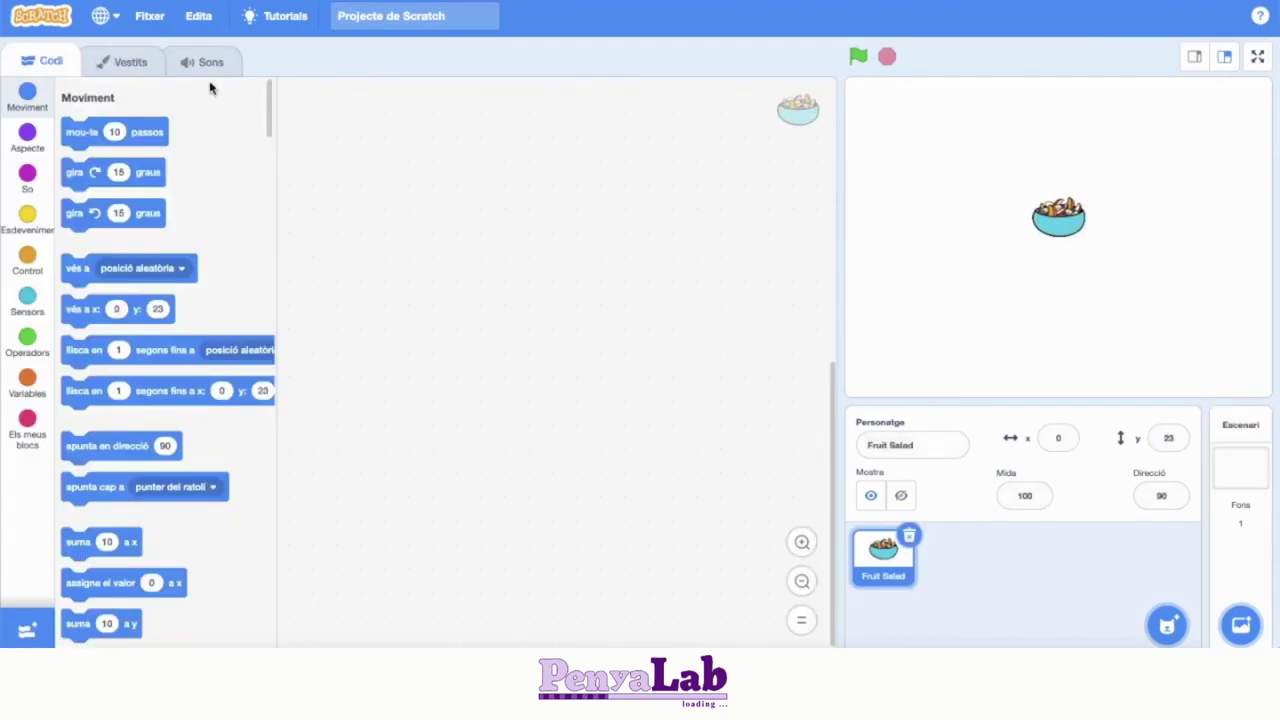
left_click(126, 63)
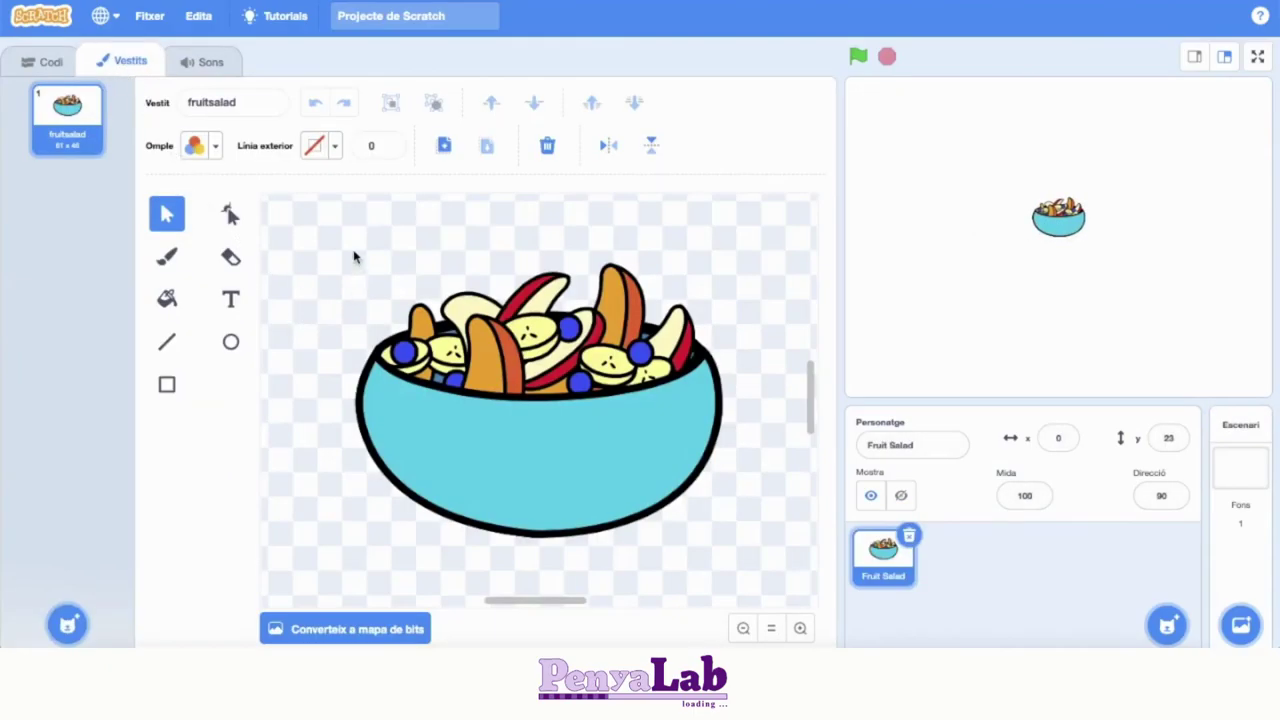
Step: Try moving the front orange slice and an apple slice out of the bowl, and undo both moves
left_click_drag(475, 313, 380, 233)
left_click_drag(510, 300, 568, 230)
left_click(316, 105)
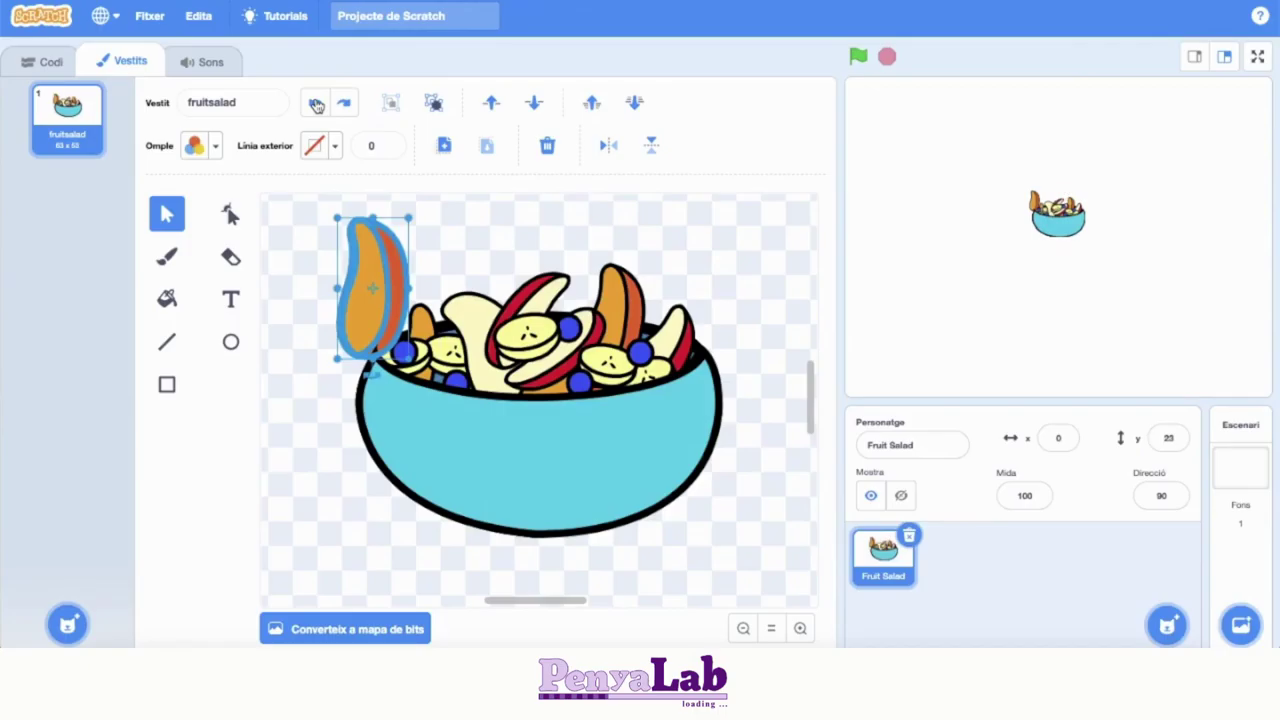
left_click(316, 105)
Step: Group all parts of the fruit salad to shift it slightly up and left as one, and ungroup them
left_click_drag(770, 570, 317, 243)
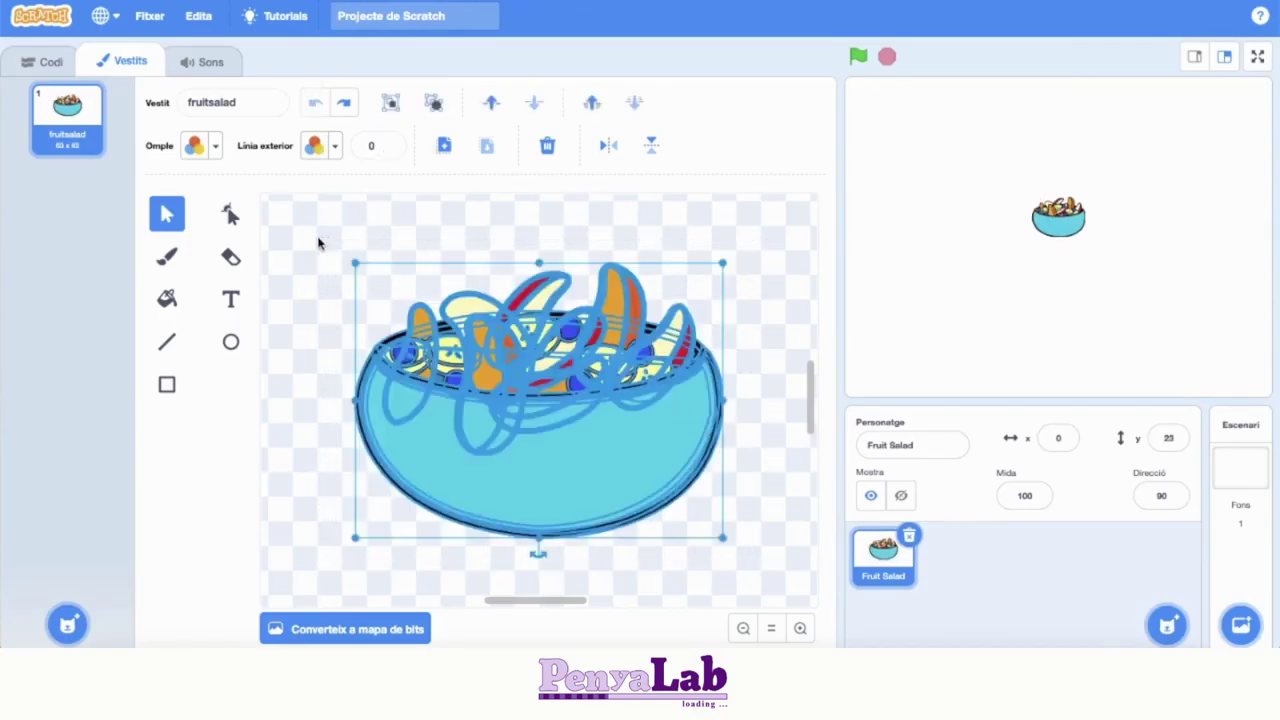
left_click(392, 106)
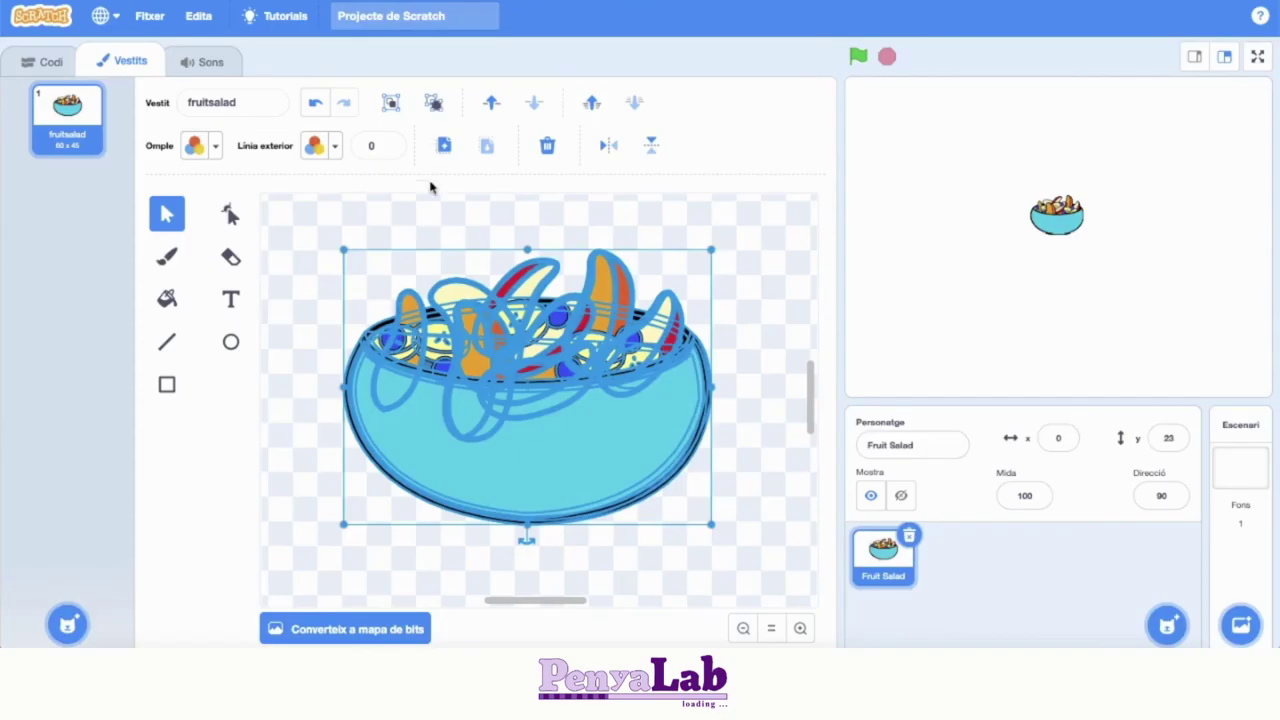
left_click(430, 220)
Step: Try moving two apple slices, the front orange slice and the bowl front separately, and undo all four moves
left_click_drag(500, 320, 550, 255)
left_click_drag(480, 340, 355, 305)
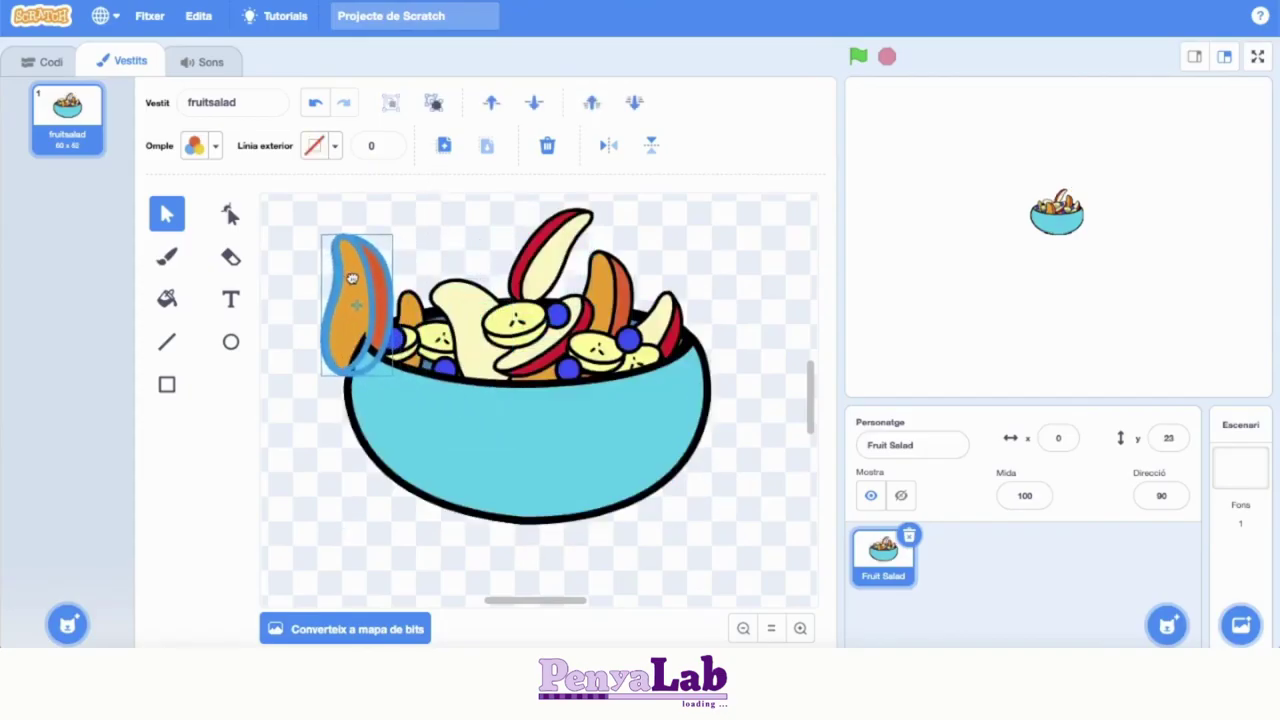
left_click_drag(660, 322, 705, 302)
left_click(645, 488)
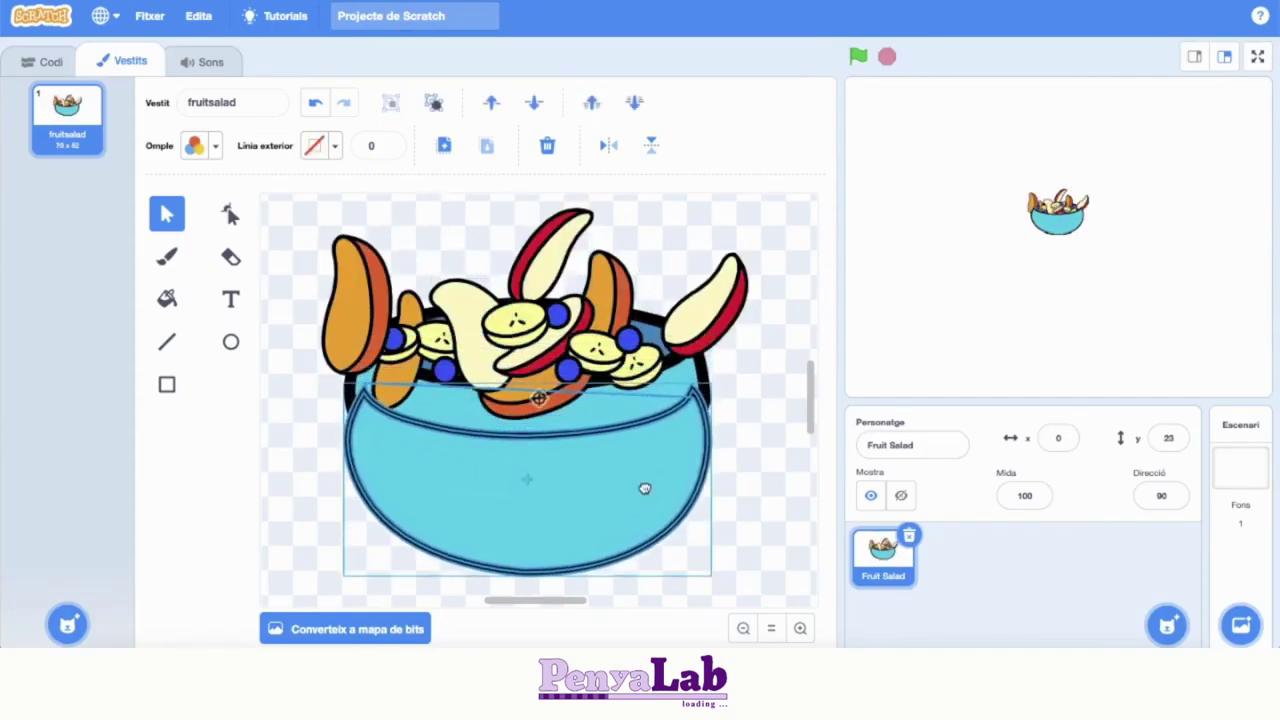
left_click(315, 103)
left_click(315, 103)
left_click(315, 103)
left_click(315, 103)
left_click(315, 268)
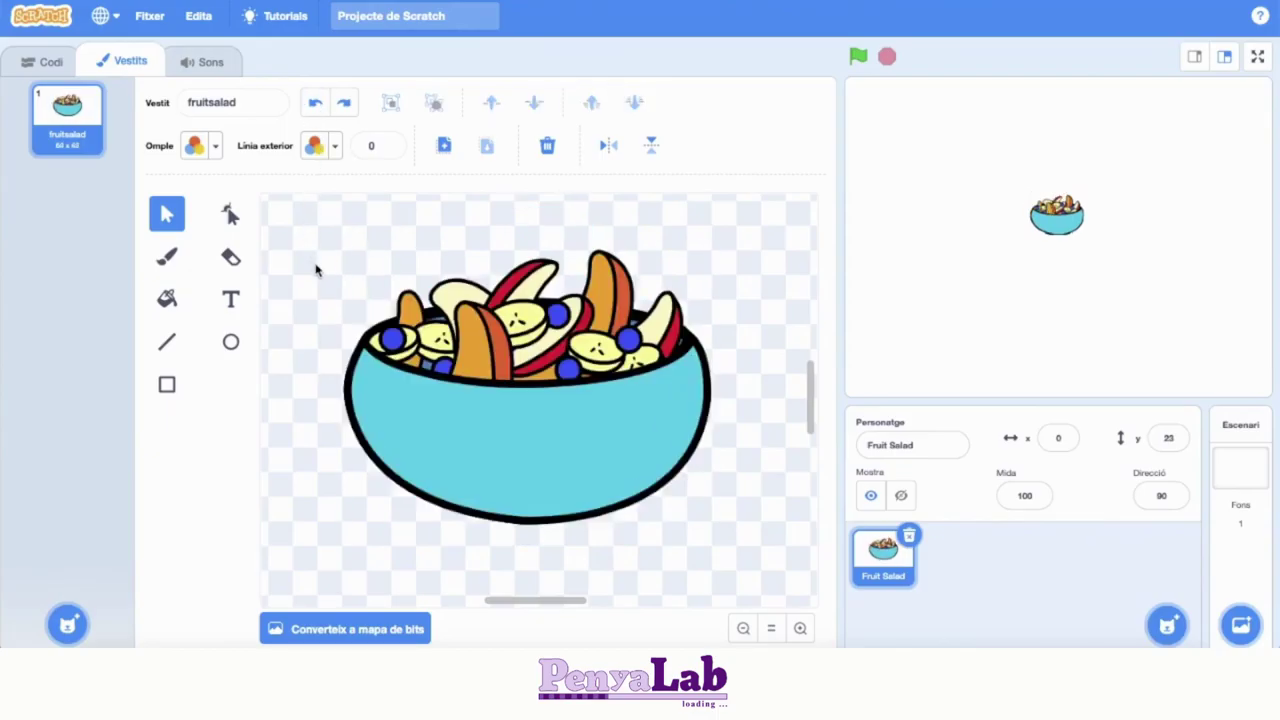
Step: Bring the front orange slice one layer forward, and send it one layer back again
left_click(480, 360)
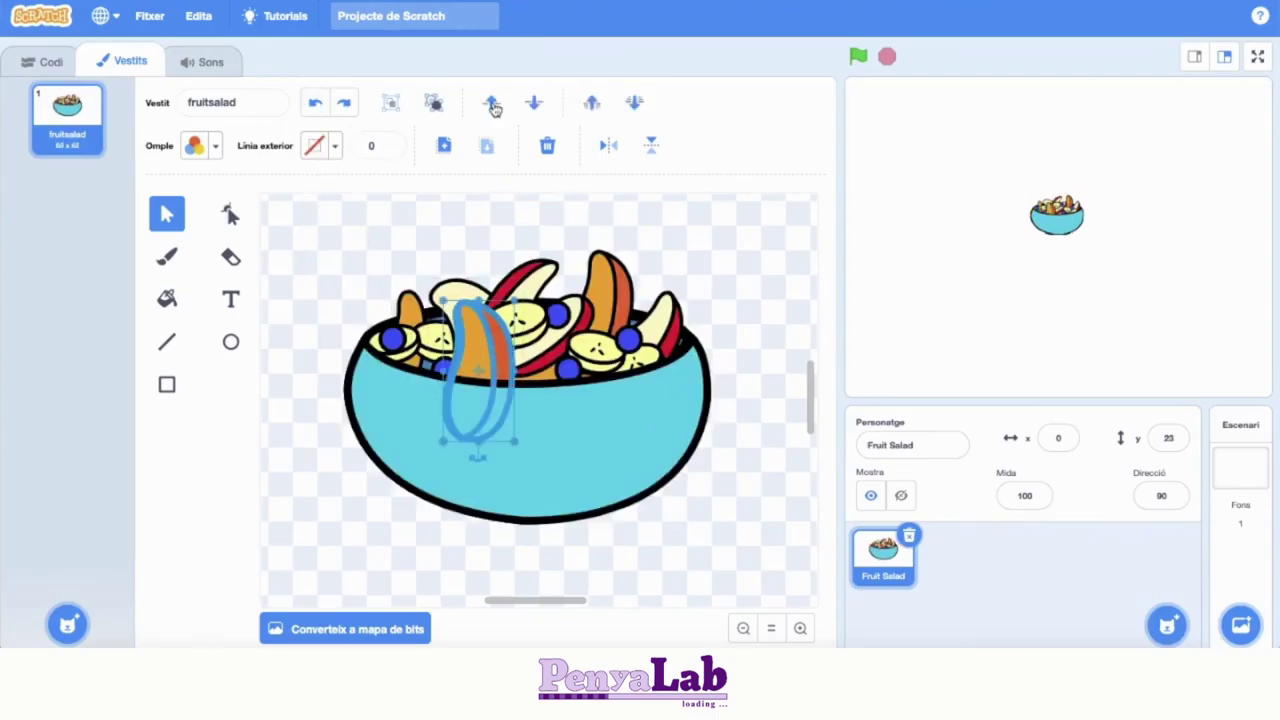
left_click(493, 108)
left_click(628, 229)
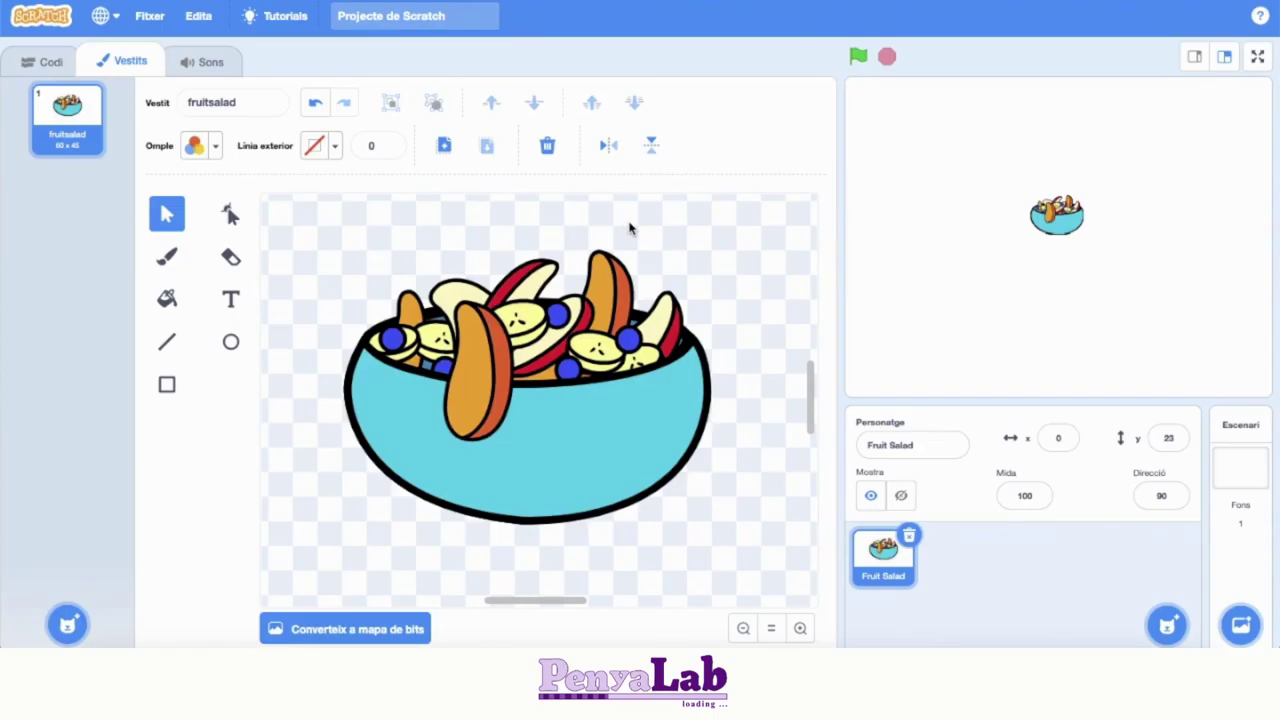
left_click(478, 358)
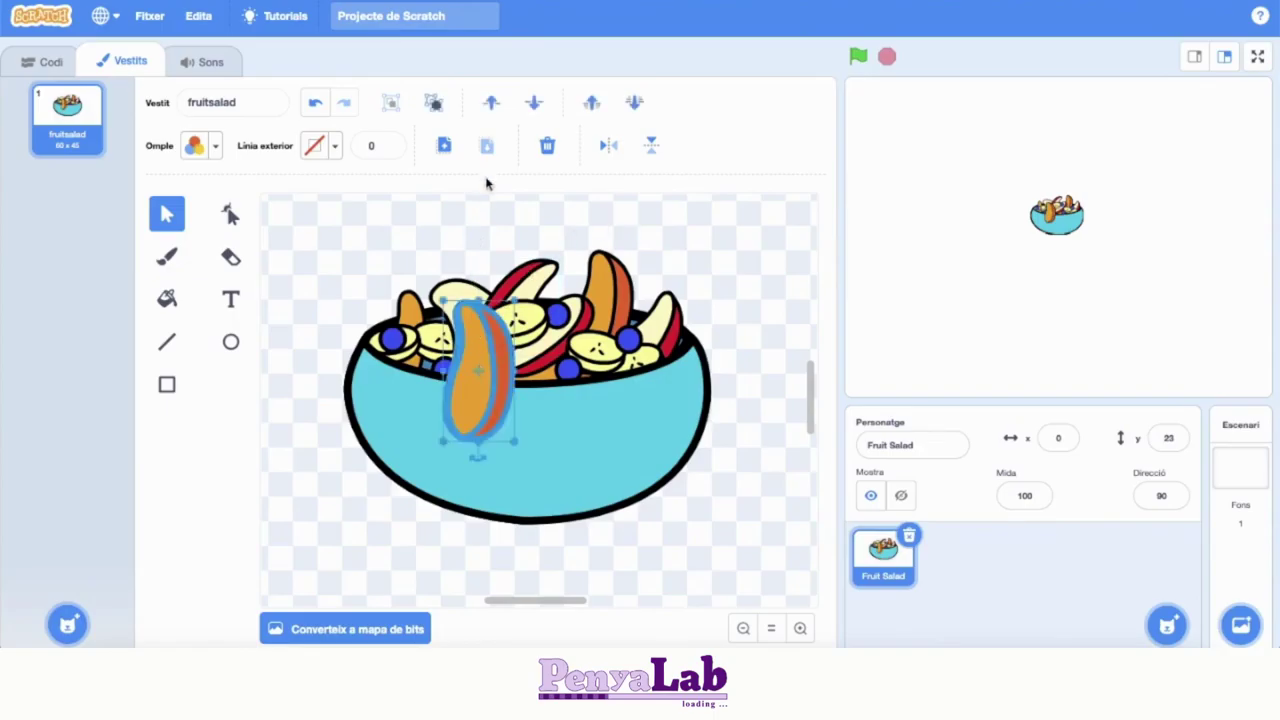
left_click(534, 104)
left_click(686, 241)
Step: Bring the red-edged apple slice above the front orange slice to the very front
left_click(537, 280)
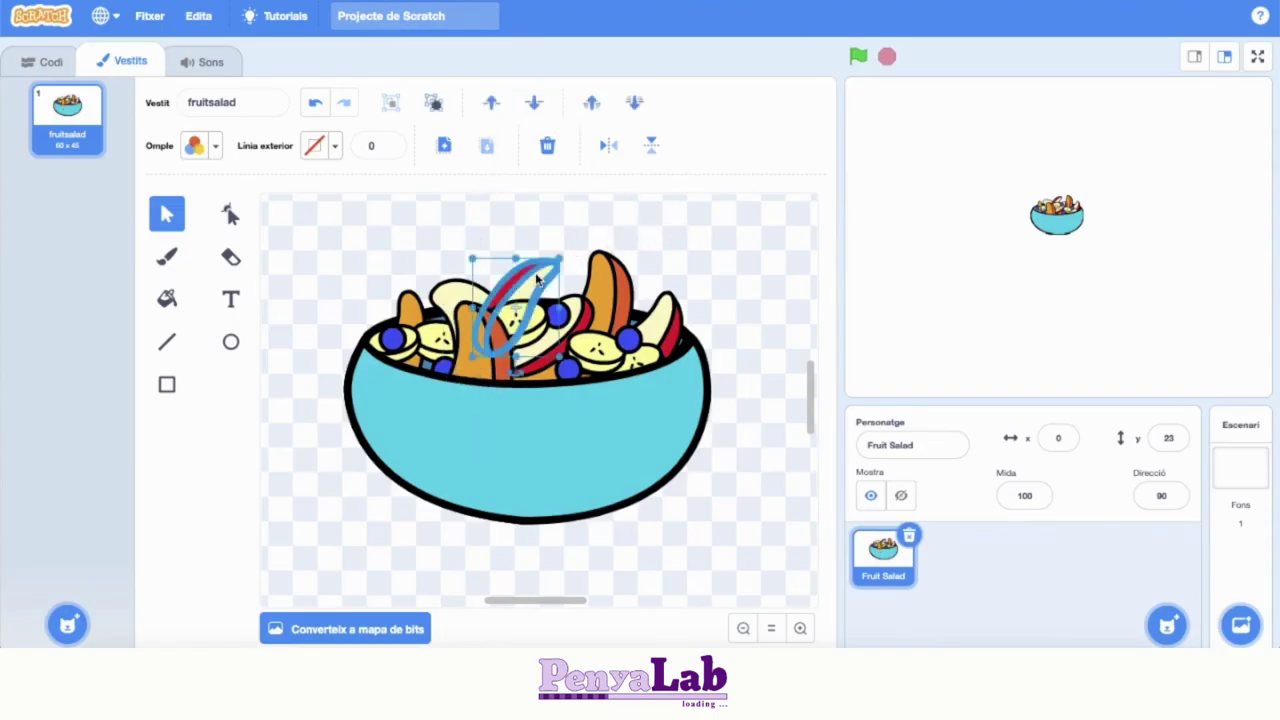
left_click(593, 105)
left_click(664, 246)
Step: Send the red-edged apple slice in the upper middle of the bowl to the very back
left_click(522, 300)
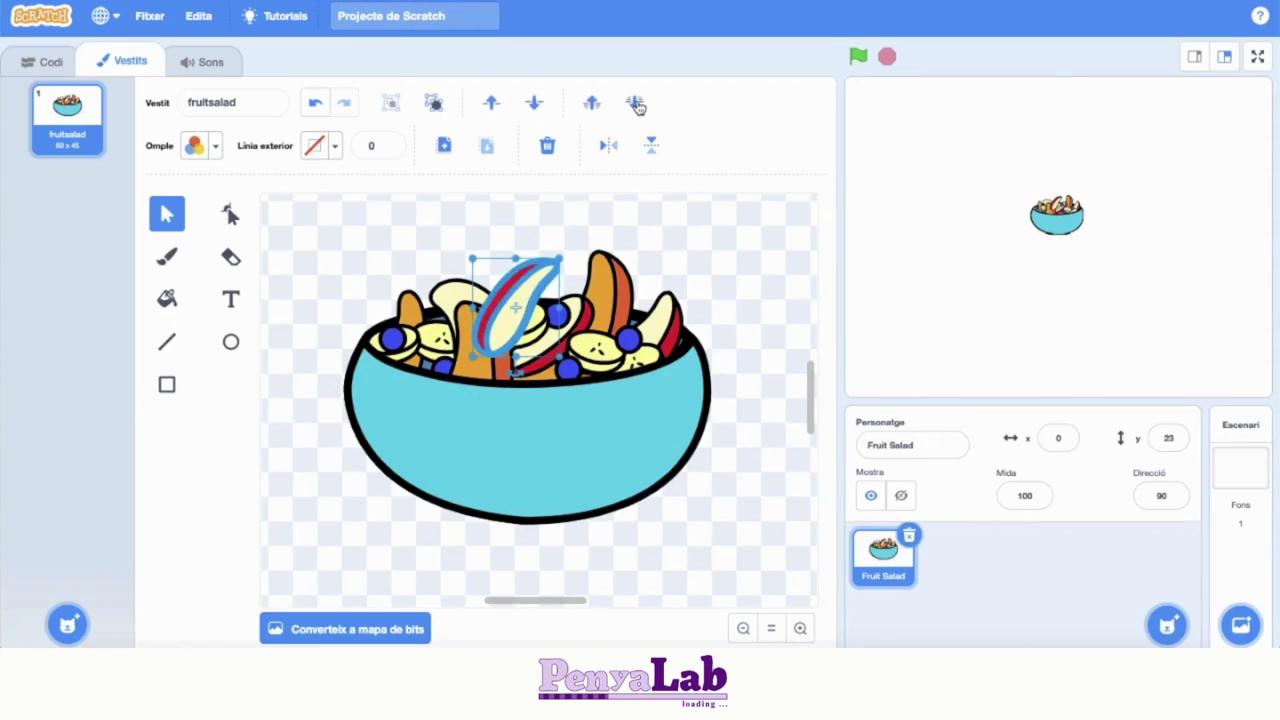
left_click(636, 105)
left_click(700, 248)
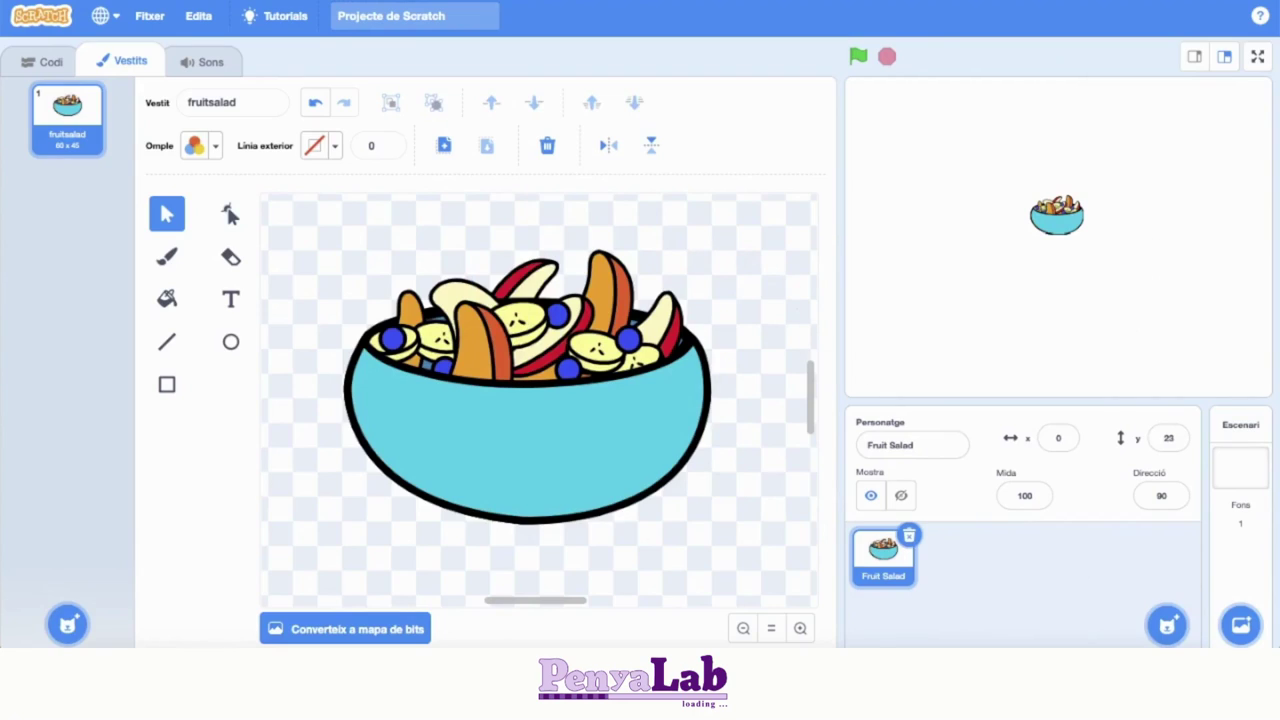
Step: Set the bowl's fill to a purple with color 87, saturation 28 and brightness 74
left_click(596, 463)
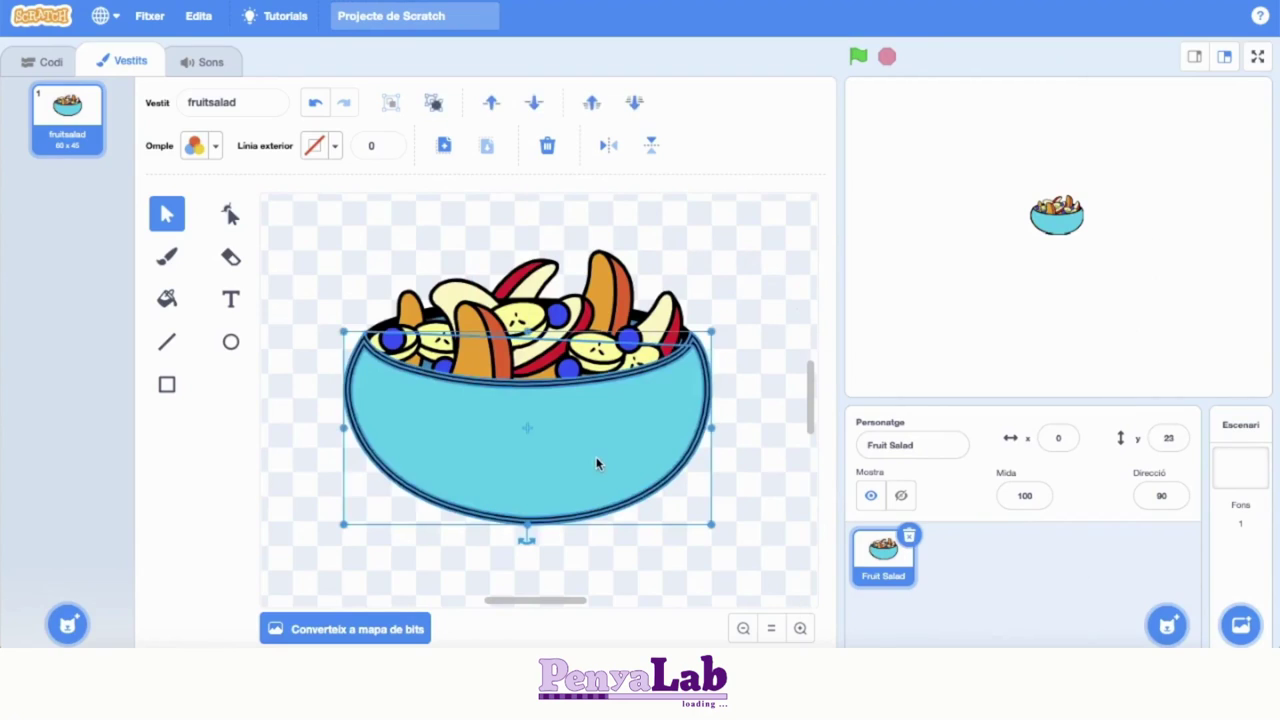
left_click(215, 147)
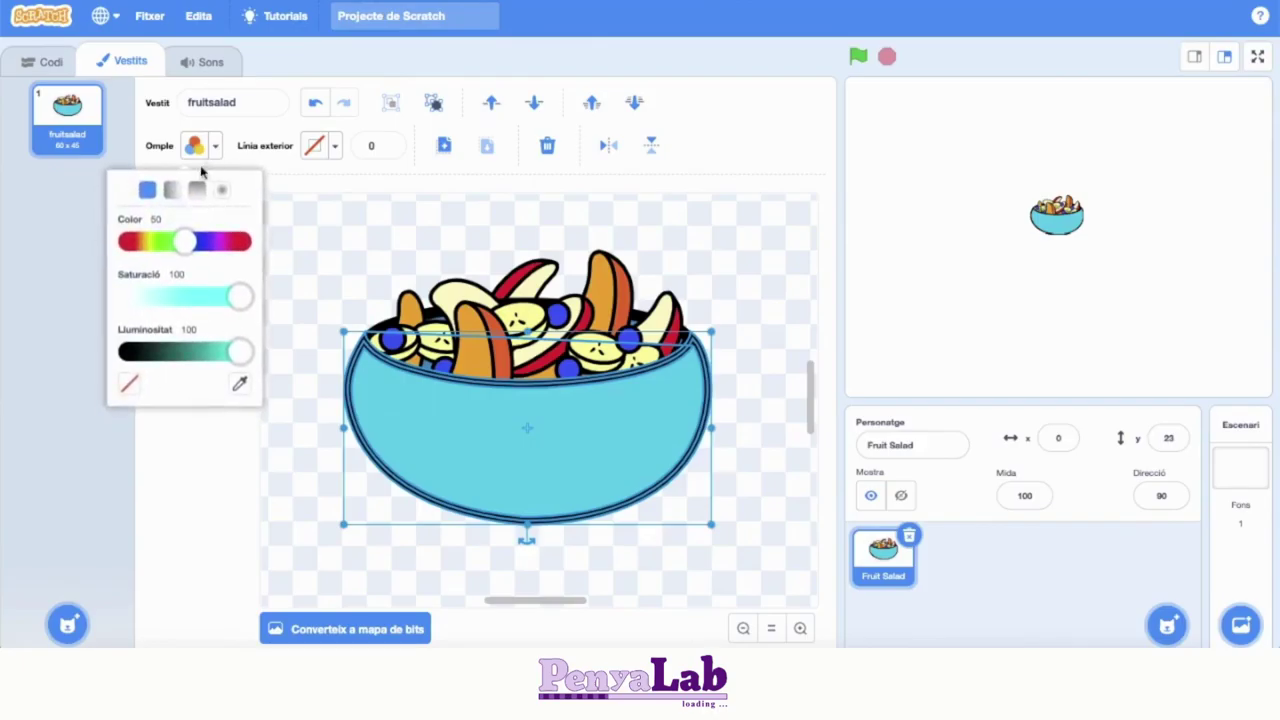
left_click_drag(190, 245, 228, 238)
left_click_drag(240, 296, 196, 299)
left_click_drag(238, 352, 209, 352)
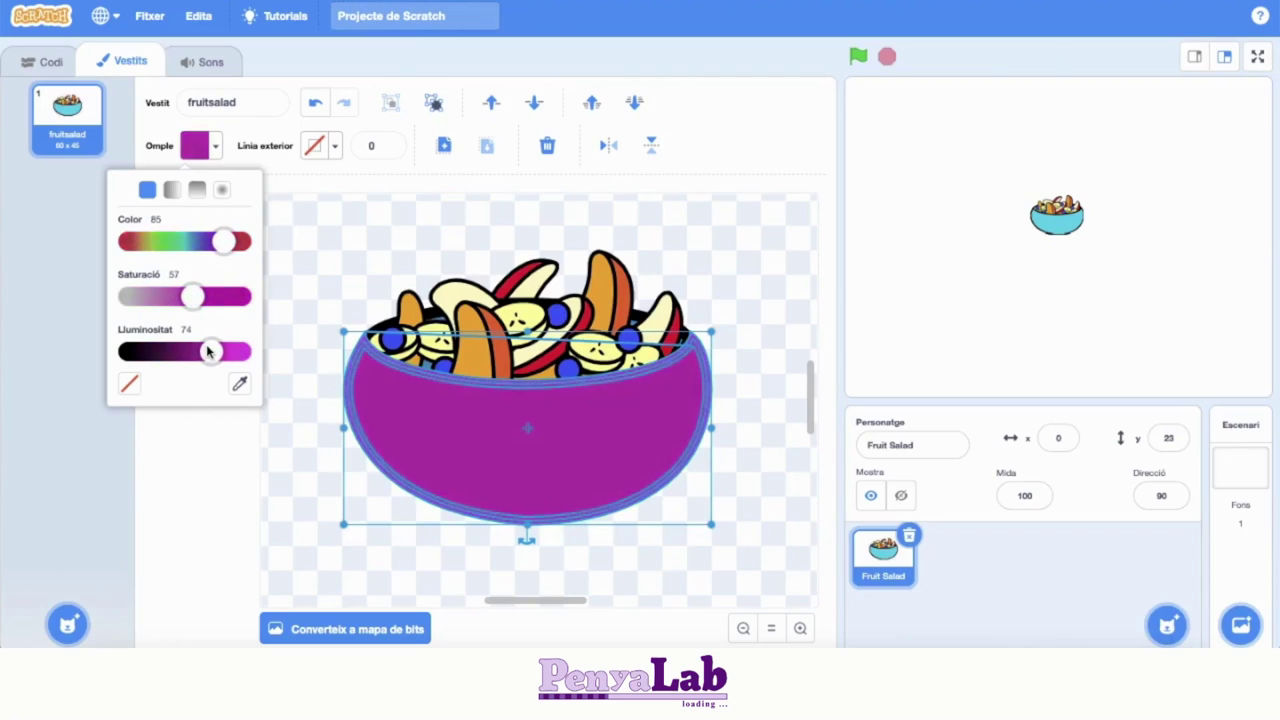
left_click_drag(194, 298, 160, 298)
mouse_move(223, 241)
left_mouse_down()
mouse_move(234, 242)
mouse_move(206, 242)
mouse_move(225, 246)
left_mouse_up()
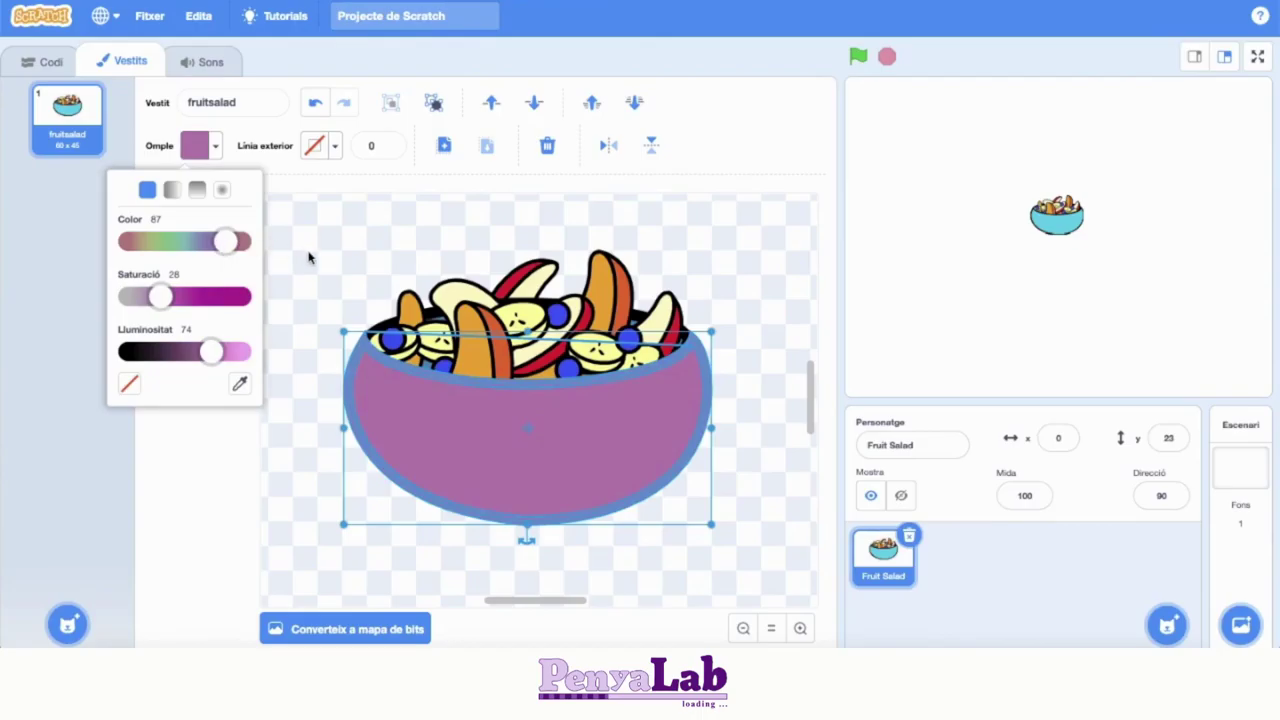
left_click(309, 258)
Step: Give the purple bowl a yellow outline with color 12 and saturation 73
left_click(405, 414)
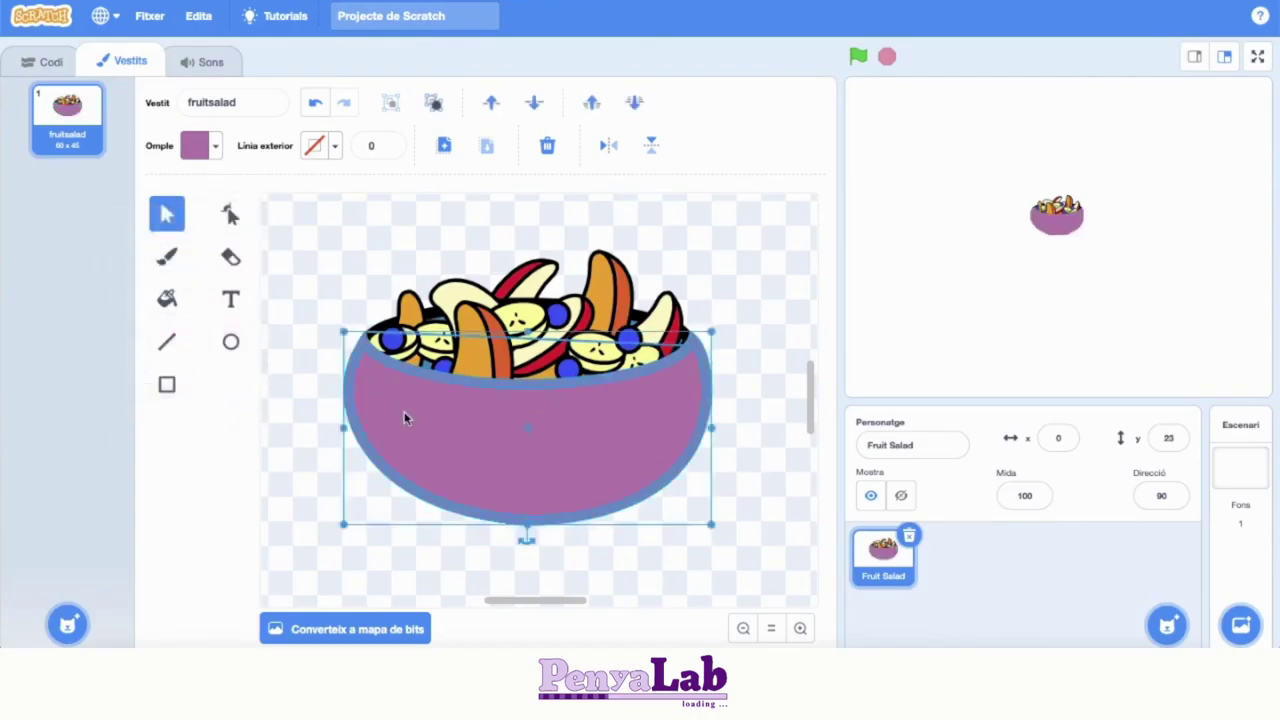
left_click(336, 148)
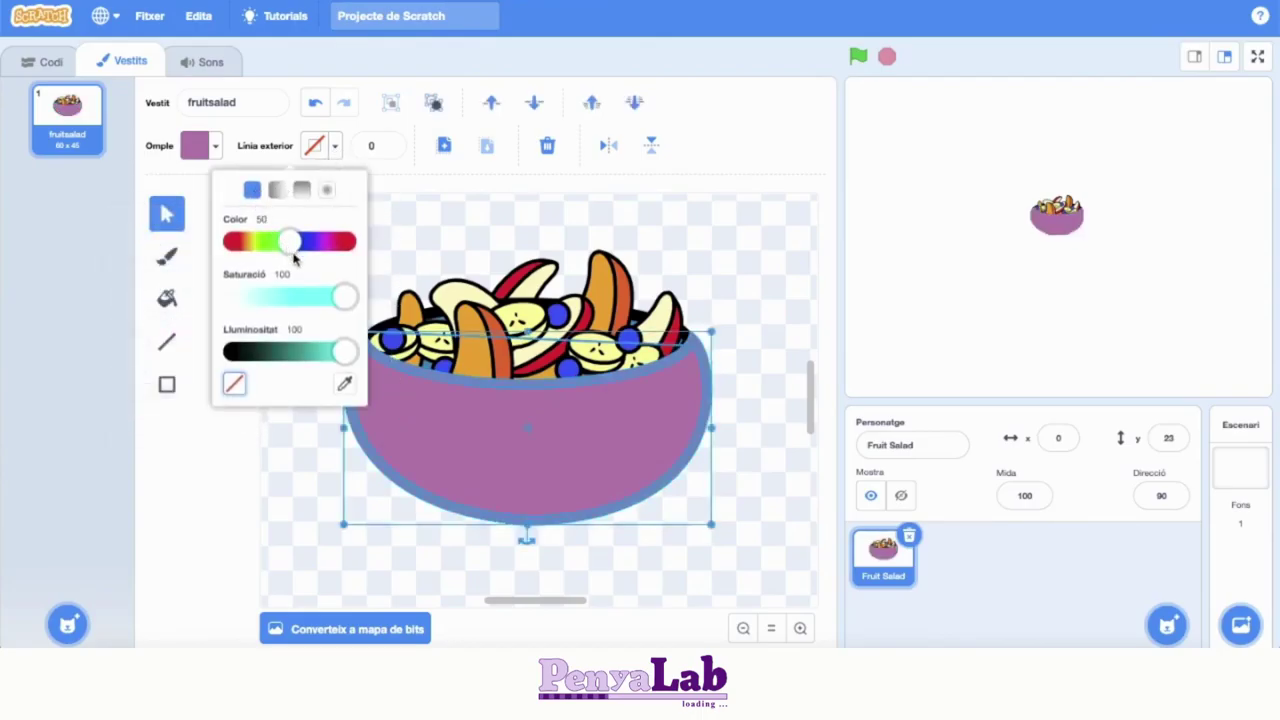
left_click_drag(289, 244, 248, 242)
left_click_drag(335, 299, 314, 297)
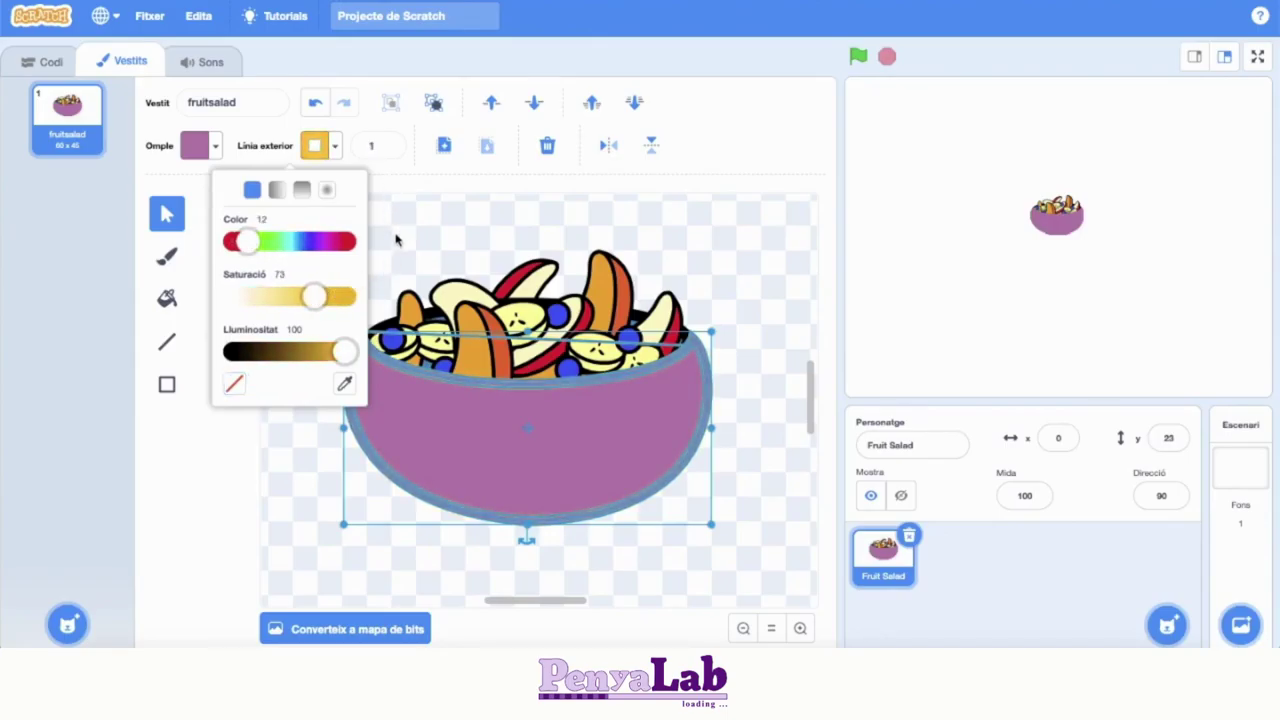
left_click(365, 353)
Step: Set the bowl's outline width to 5
scroll(365, 353, "down", 2)
left_click(388, 150)
left_click(388, 142)
left_click(410, 374)
left_click(388, 150)
left_click(388, 142)
left_click(388, 142)
left_click(388, 142)
left_click(388, 142)
left_click(388, 142)
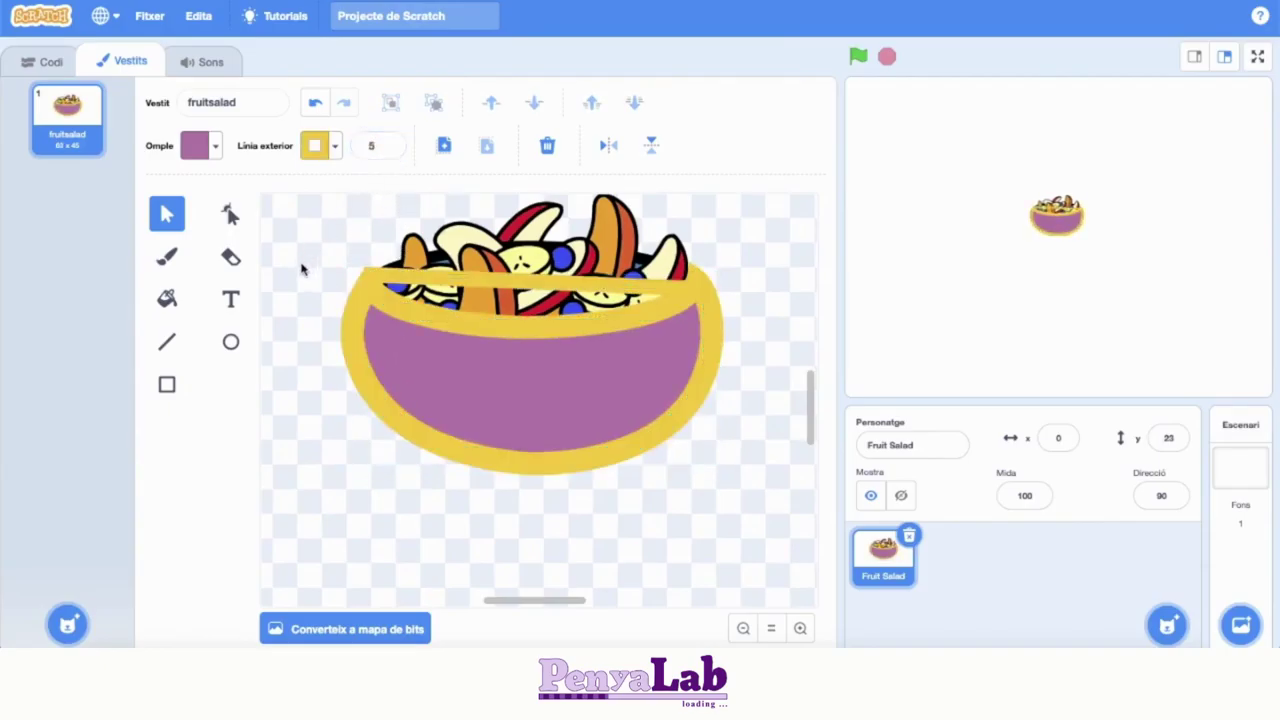
scroll(320, 389, "down", 1)
scroll(320, 389, "up", 3)
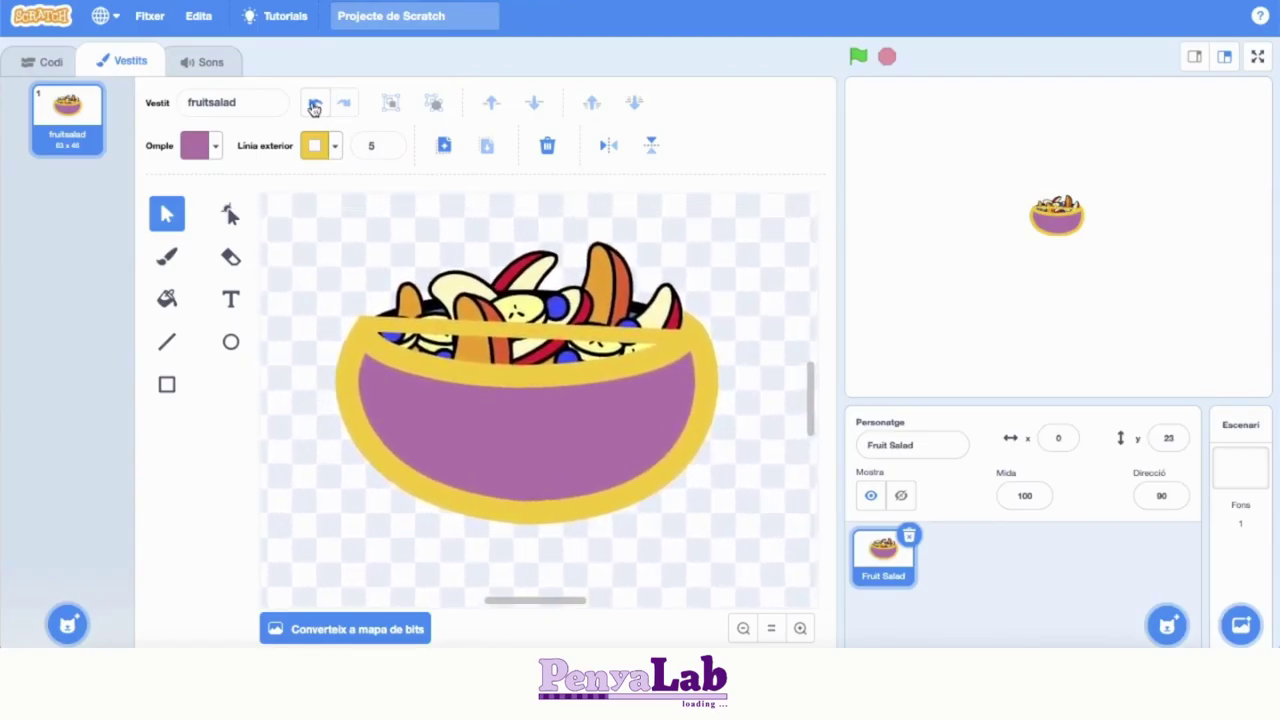
Step: Undo the bowl's outline color and width changes
left_click(314, 104)
left_click(314, 104)
left_click(314, 104)
left_click(314, 104)
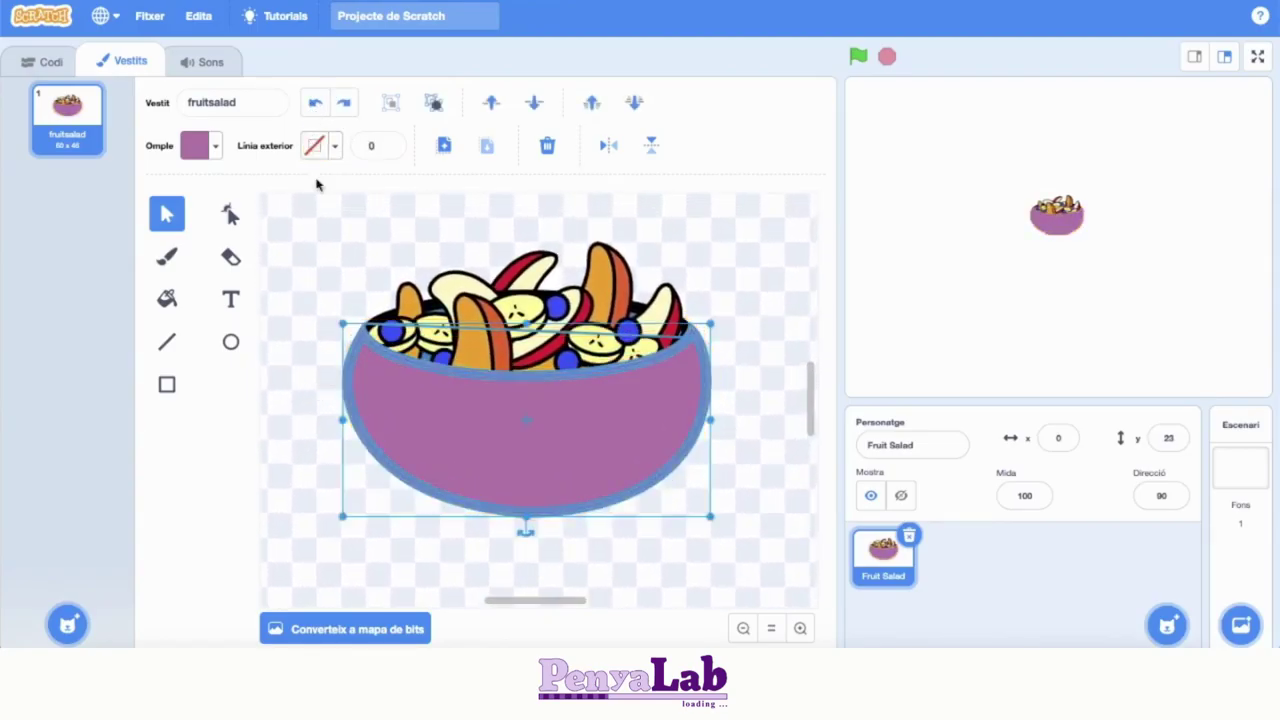
left_click(323, 226)
Step: Copy and paste the purple bowl front, move the duplicate down to the left, and delete it
left_click(417, 423)
mouse_move(417, 423)
left_mouse_down()
mouse_move(437, 426)
mouse_move(418, 420)
left_mouse_up()
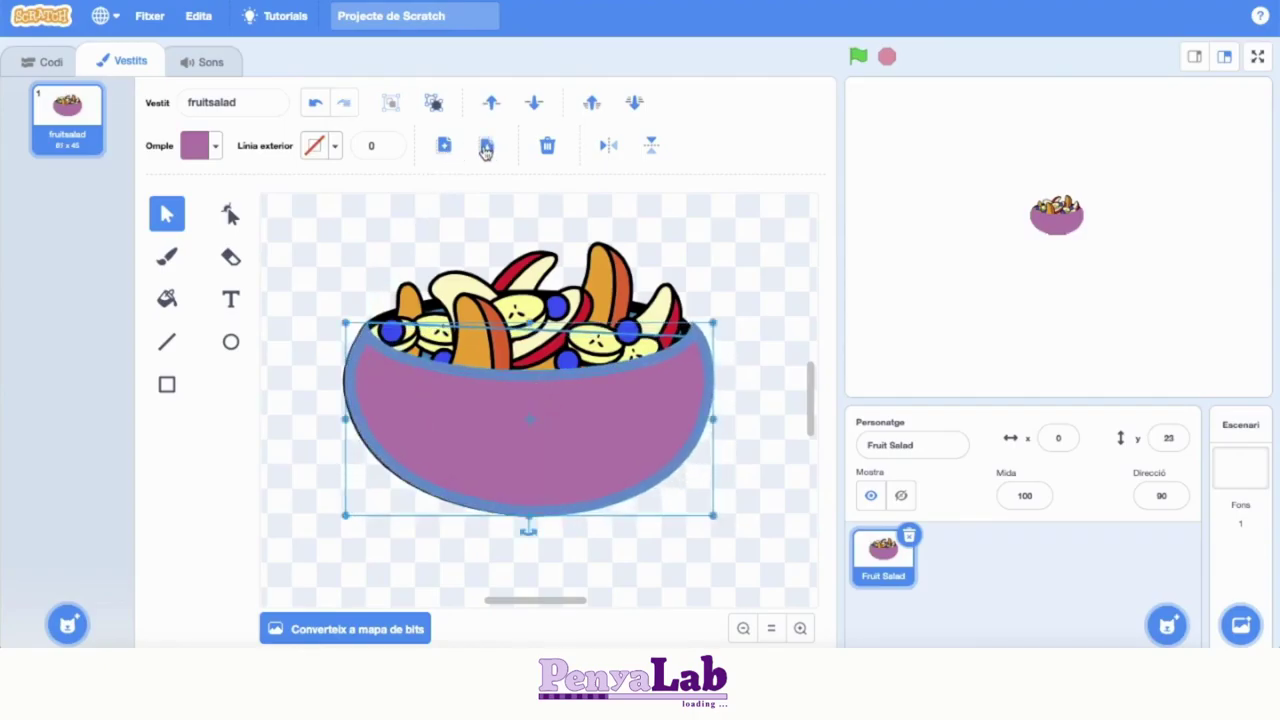
left_click(486, 147)
left_click_drag(507, 461, 389, 484)
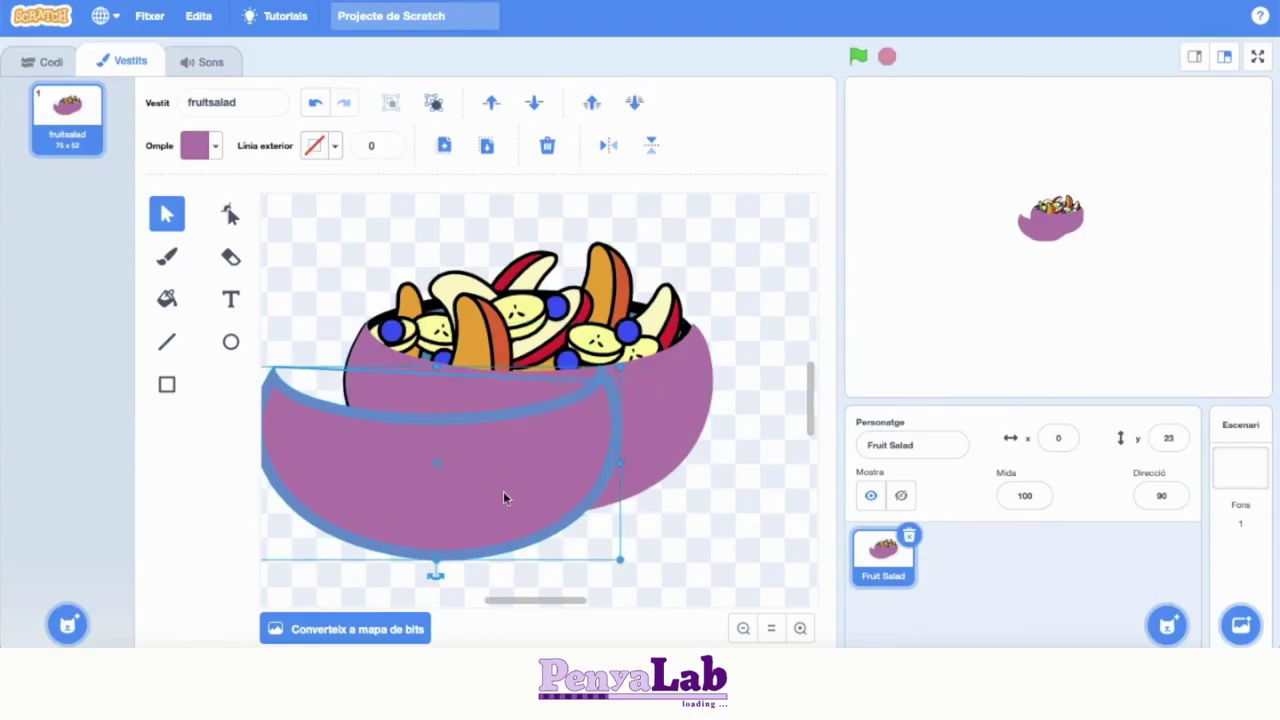
left_click(548, 147)
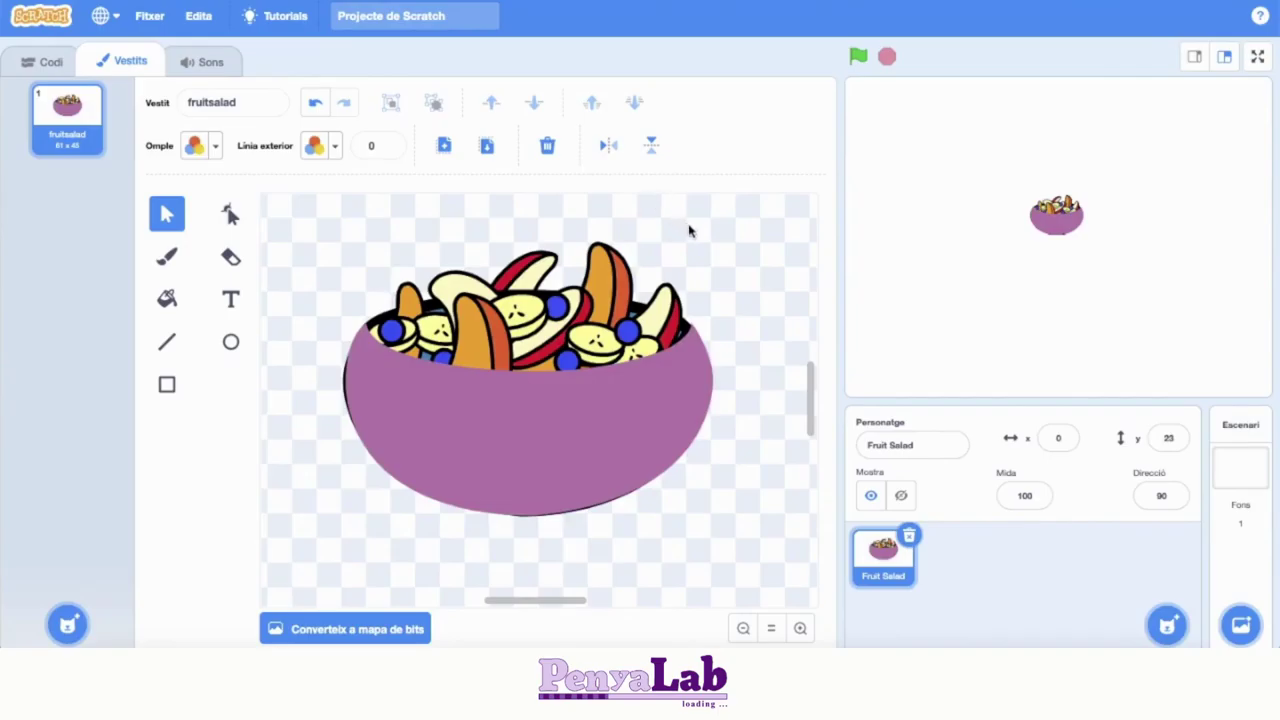
Step: Flip the whole fruit salad drawing horizontally and vertically, returning it to its original orientation
left_click(608, 148)
left_click(609, 148)
left_click(651, 147)
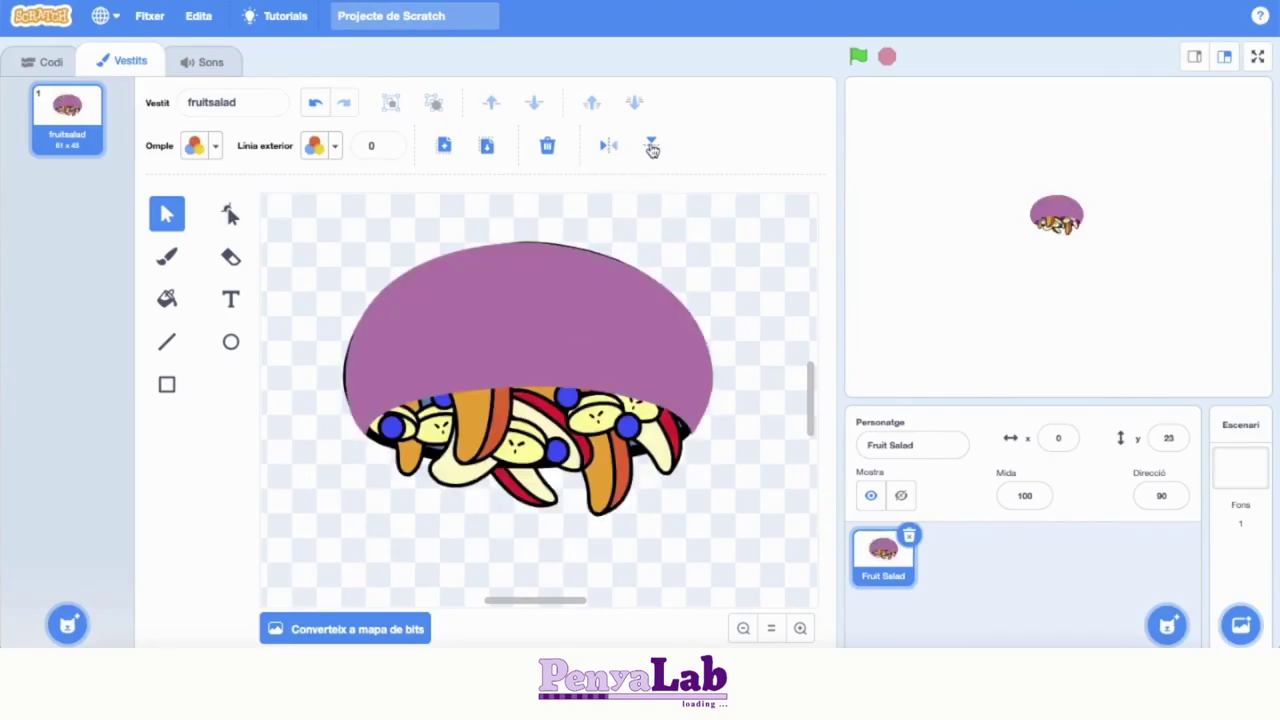
left_click(651, 147)
left_click(651, 147)
left_click(651, 147)
Step: Activate the Reshape tool and add the Gobo sprite from the sprite library
key("a")
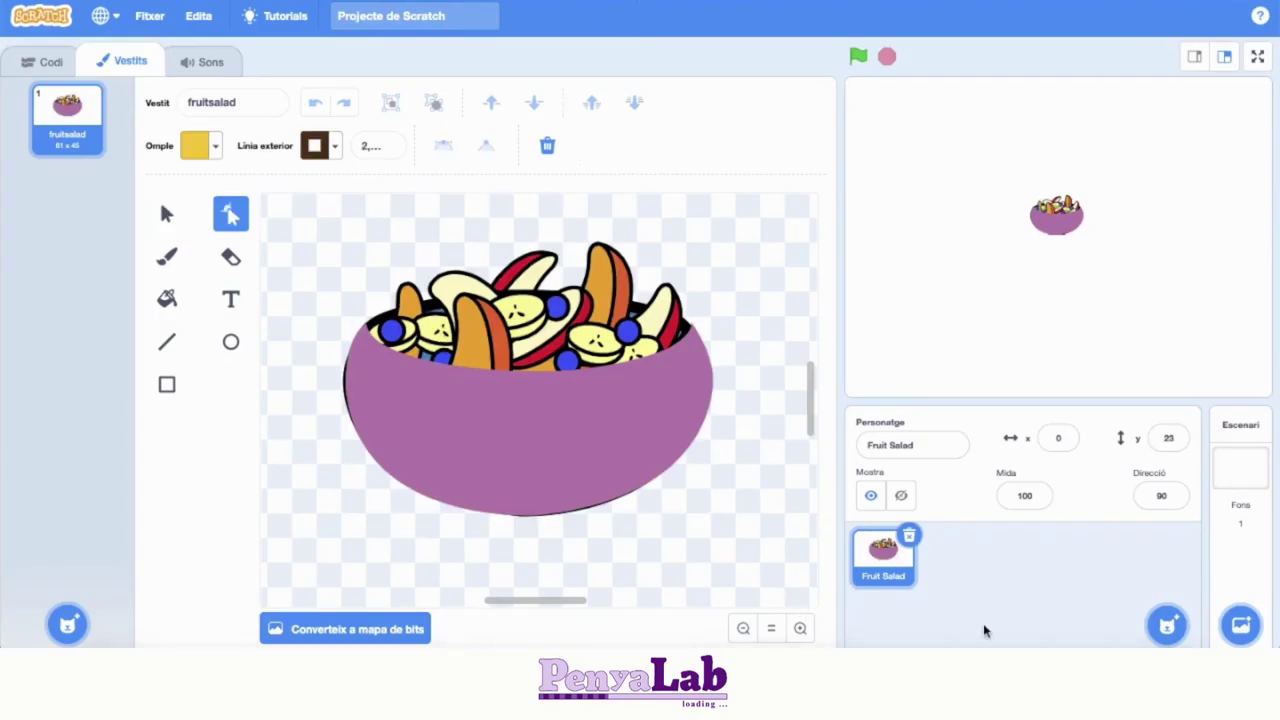
left_click(1168, 625)
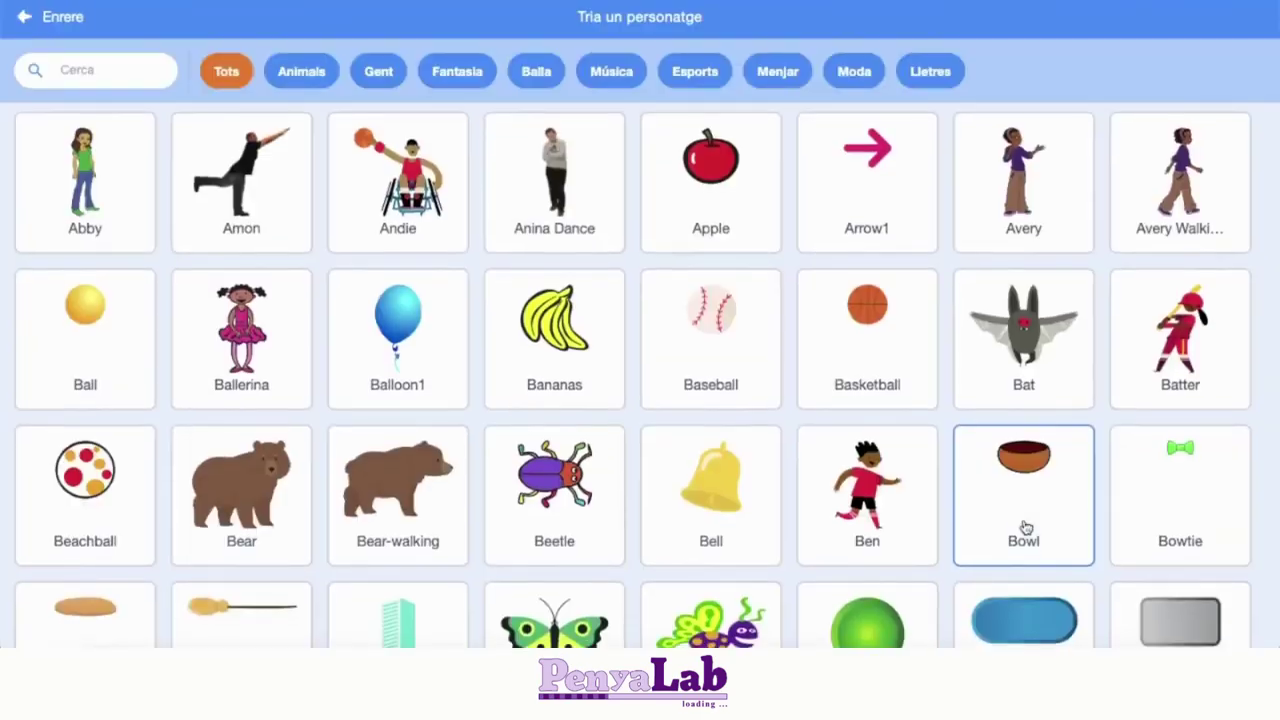
scroll(1025, 527, "down", 4)
scroll(1025, 527, "down", 10)
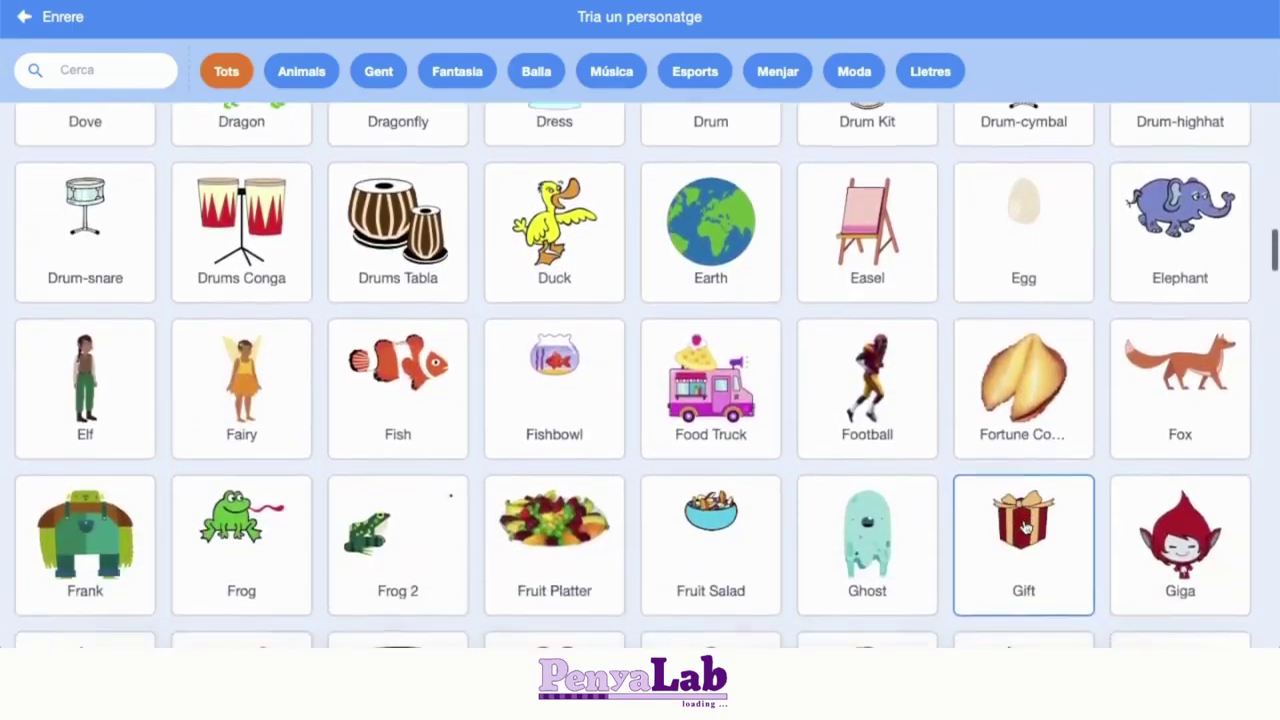
scroll(1025, 527, "down", 5)
left_click(1007, 274)
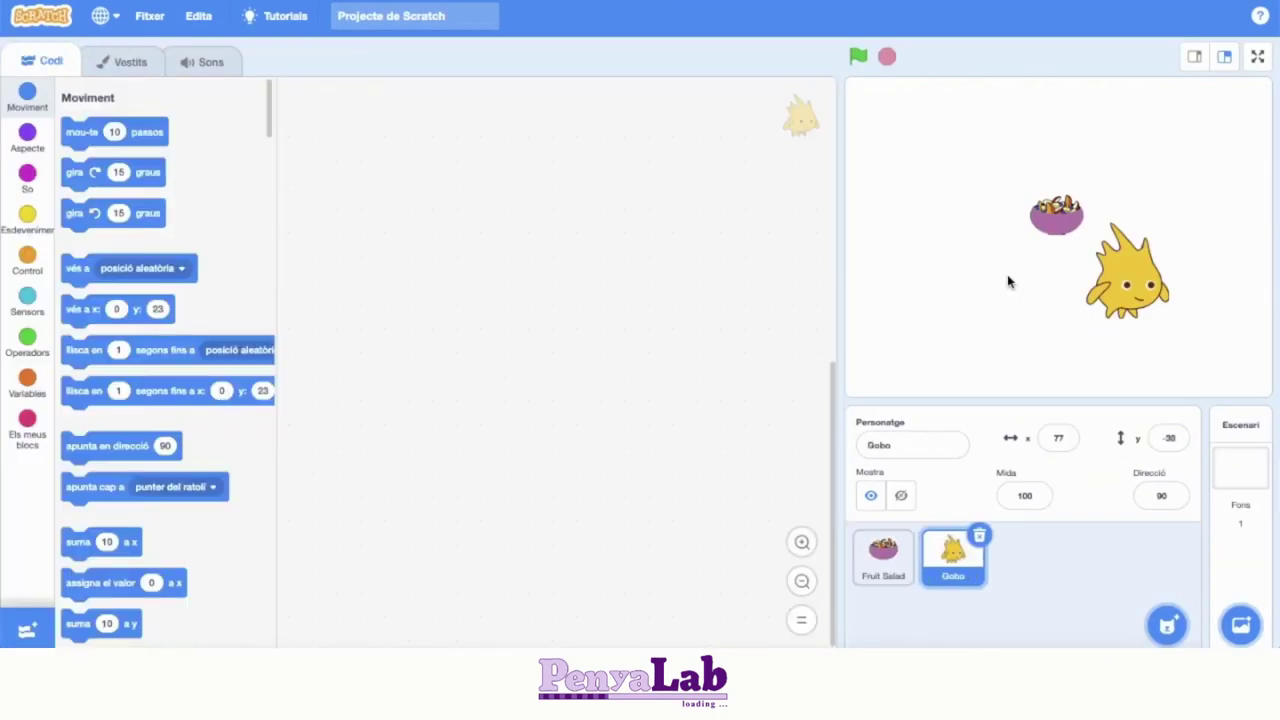
Step: Move the Gobo sprite to x -59, y -50 on the stage and open its costumes
left_click_drag(1125, 270, 1005, 281)
left_click(130, 62)
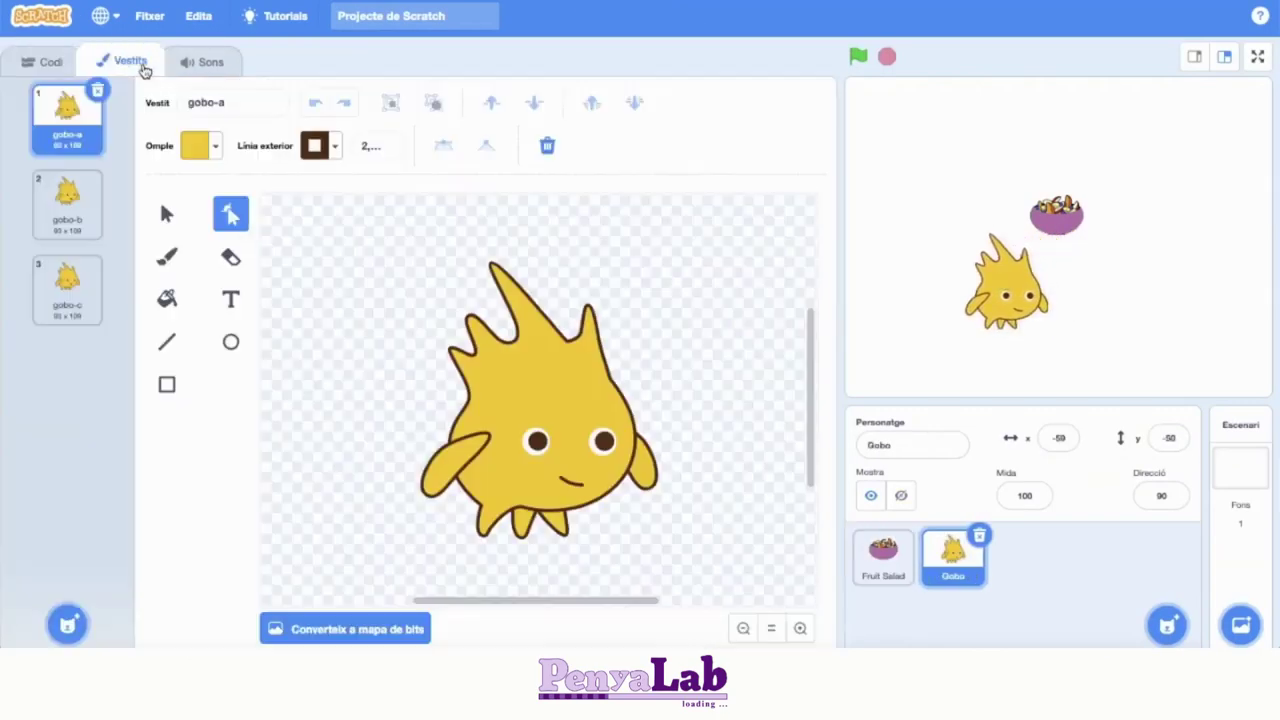
Step: Reshape the gobo-a costume by pulling body points on both sides into long spikes and stretching the left arm into several points
left_click(472, 402)
left_click_drag(472, 402, 409, 378)
left_click_drag(614, 385, 667, 305)
left_click(445, 485)
mouse_move(449, 489)
left_mouse_down()
mouse_move(449, 530)
mouse_move(412, 522)
mouse_move(391, 463)
mouse_move(400, 471)
mouse_move(387, 478)
mouse_move(424, 484)
left_mouse_up()
left_click(676, 541)
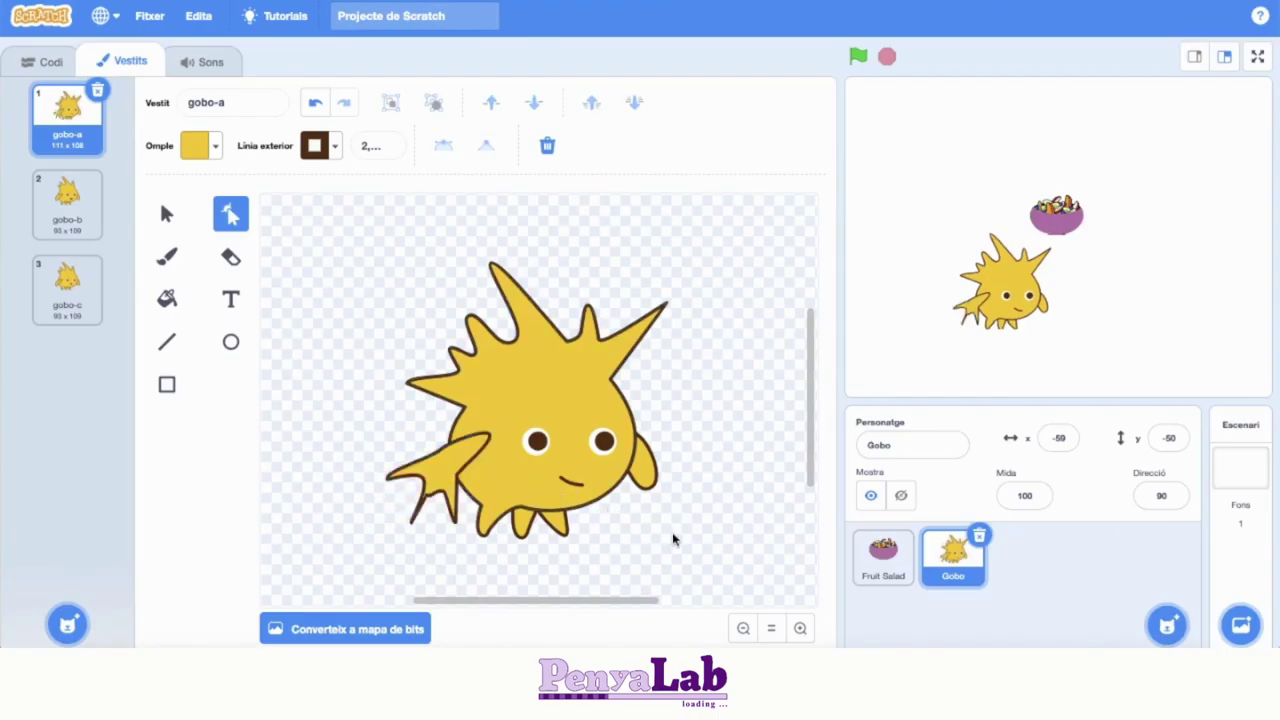
Step: Paint two horizontal strokes and a ring beside Gobo with the yellow brush at size 10
key("e")
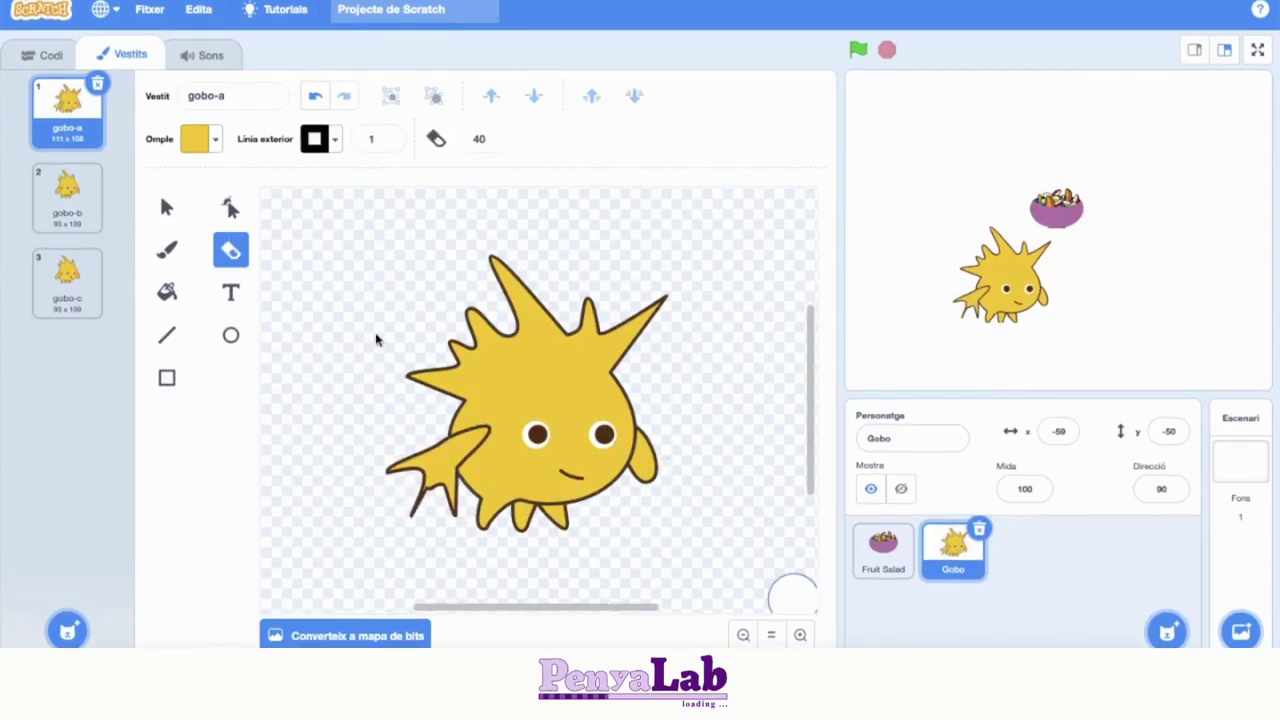
left_click(170, 259)
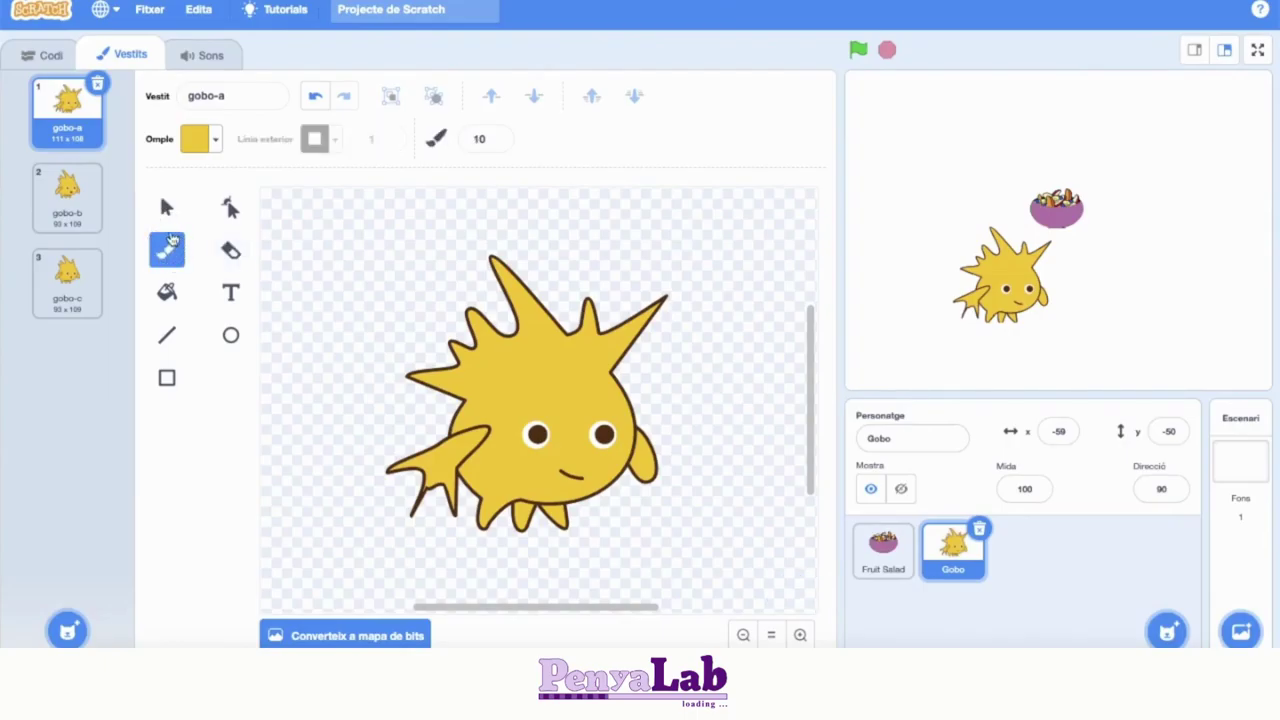
left_click_drag(308, 209, 449, 210)
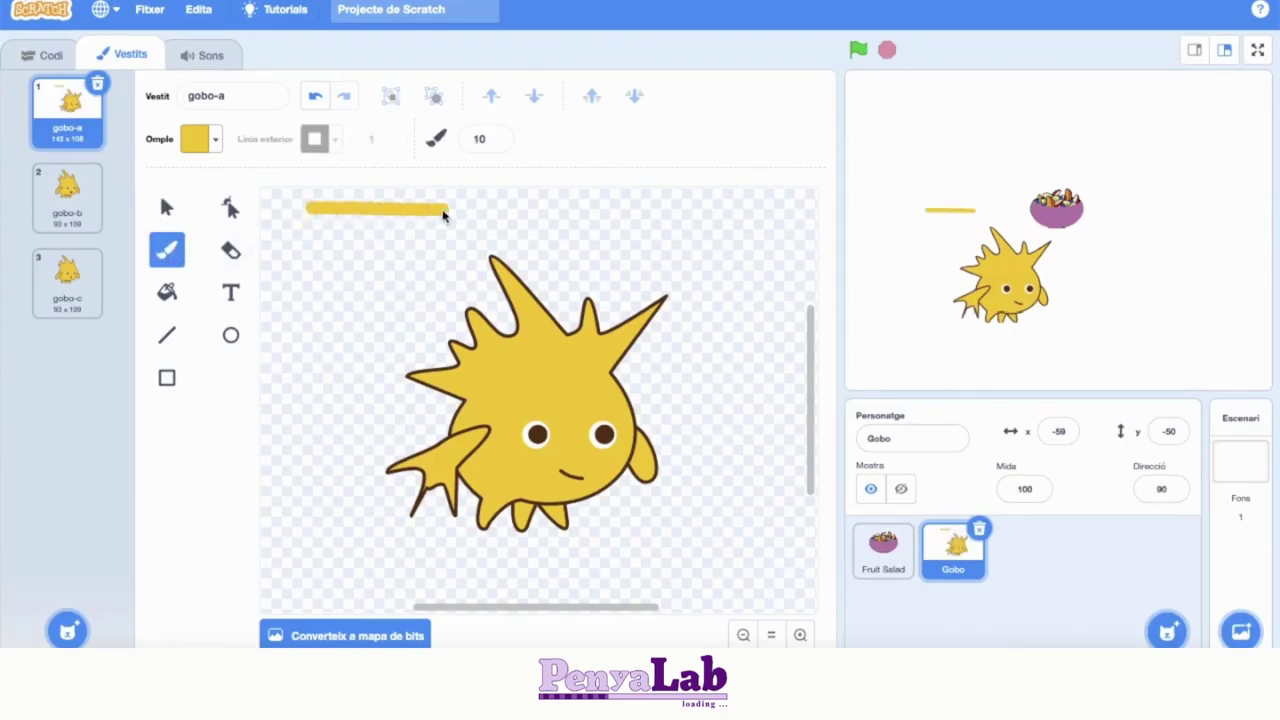
left_click_drag(318, 262, 437, 262)
mouse_move(323, 296)
left_mouse_down()
mouse_move(293, 345)
mouse_move(353, 315)
mouse_move(322, 295)
left_mouse_up()
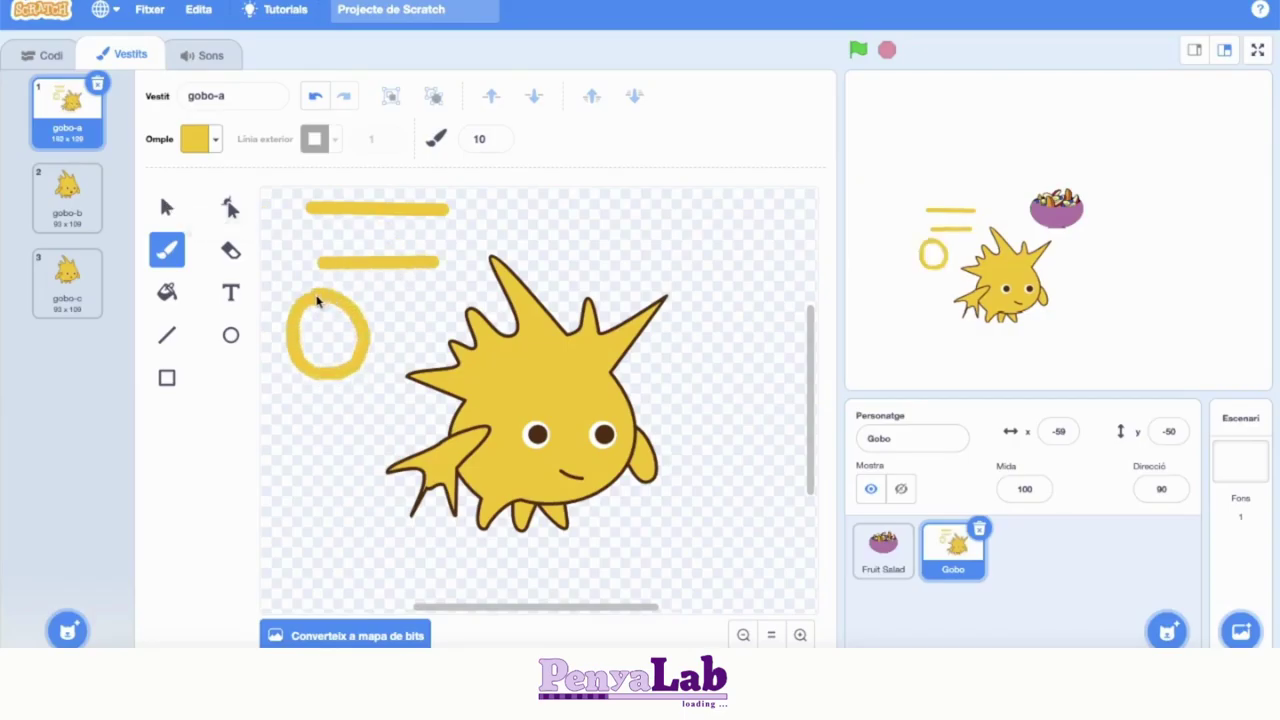
Step: Recolor the upper brush stroke red by setting its fill to color 0 and saturation 87
left_click(166, 208)
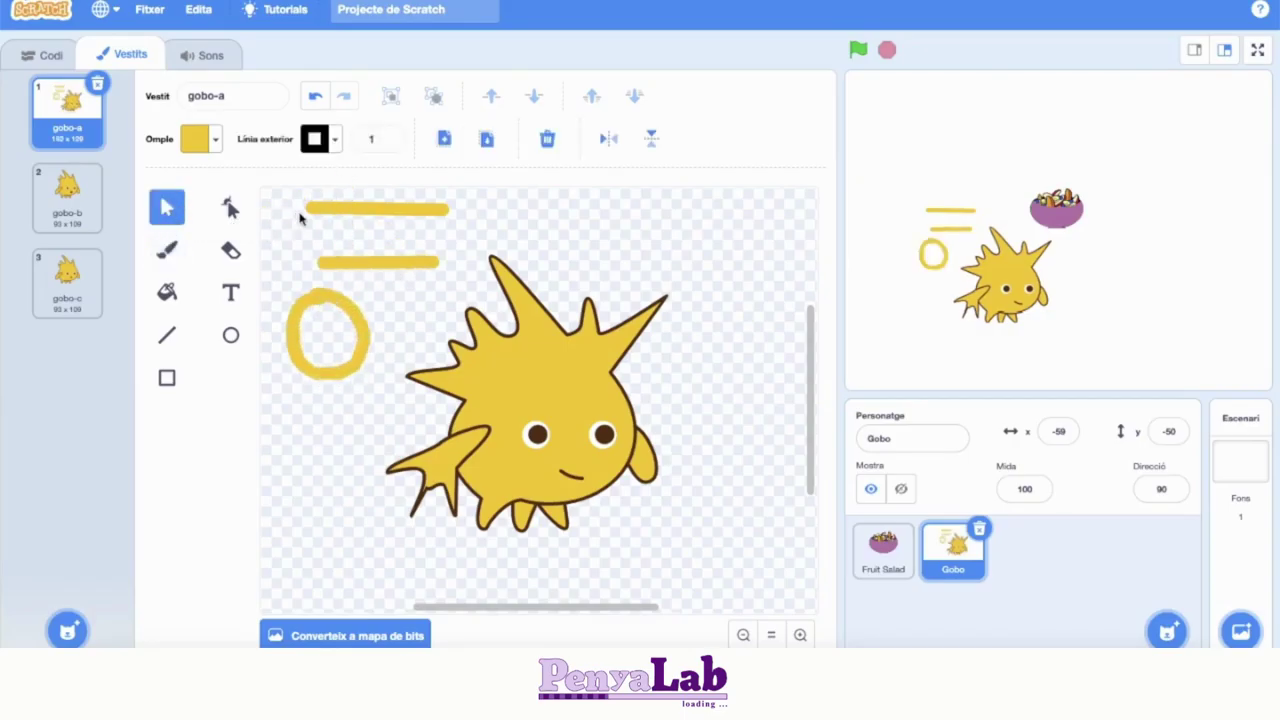
left_click(325, 211)
left_click(215, 141)
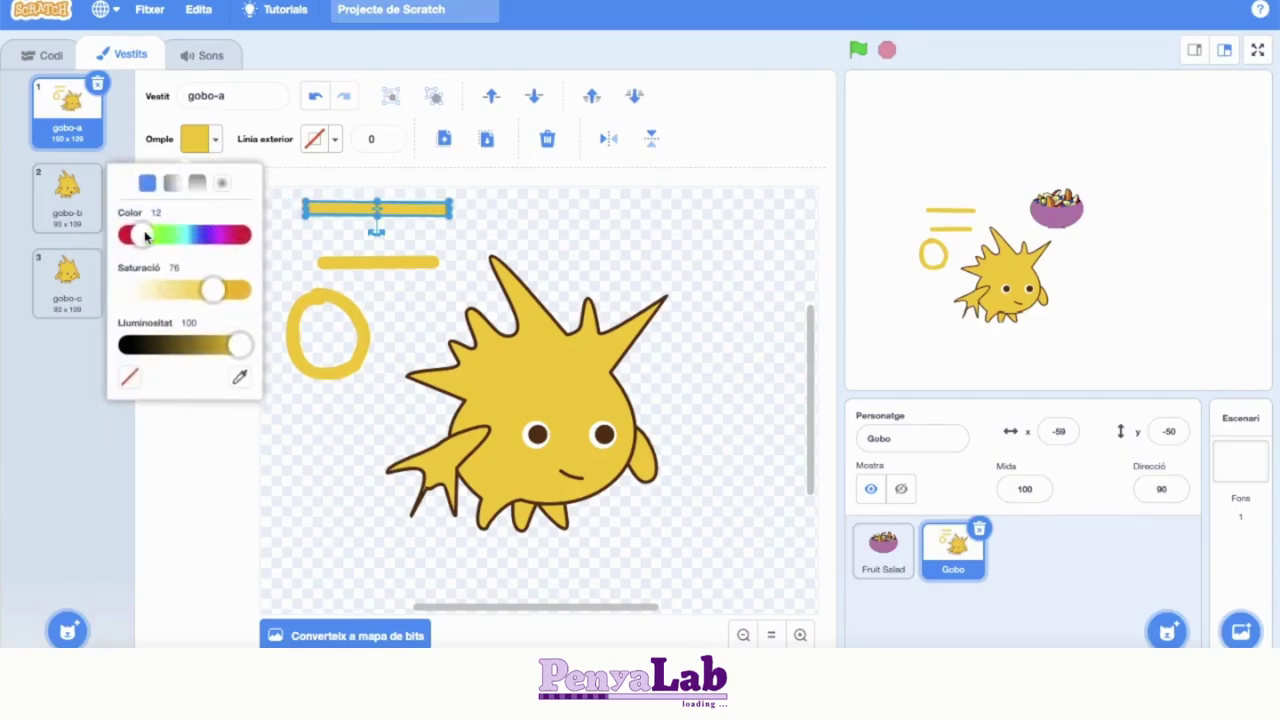
left_click_drag(145, 235, 128, 235)
left_click_drag(212, 290, 222, 290)
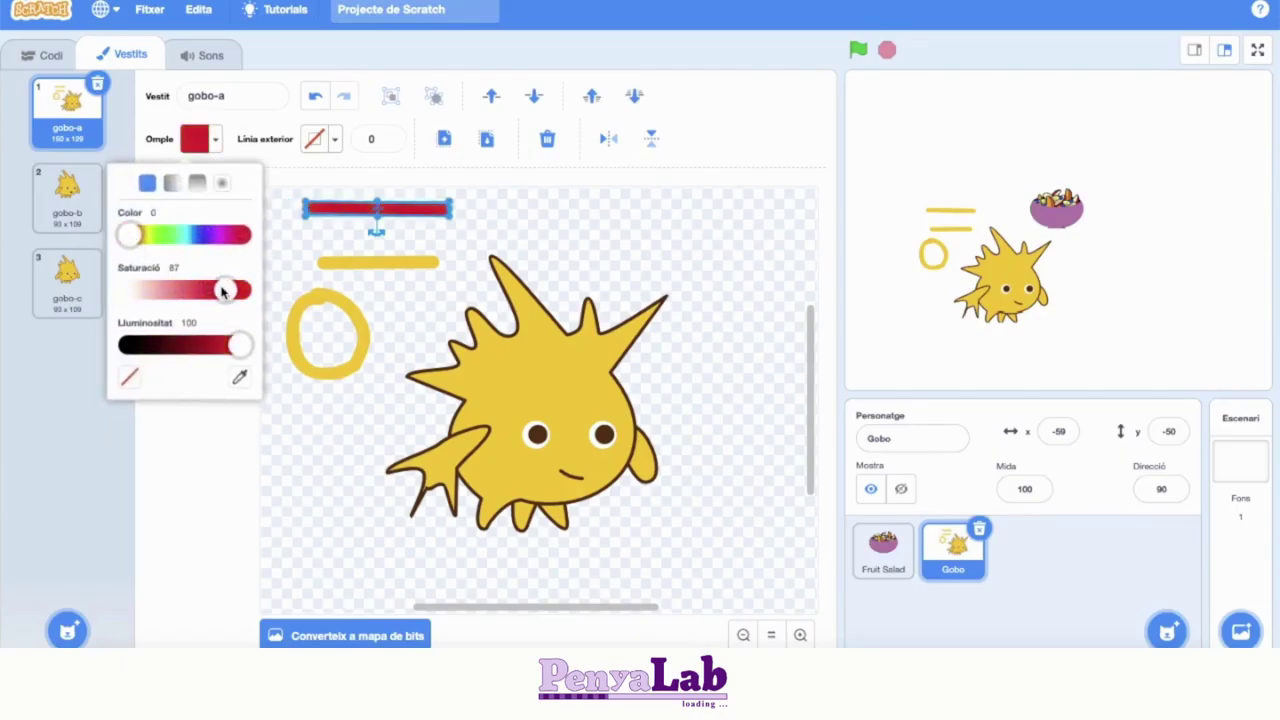
left_click(291, 262)
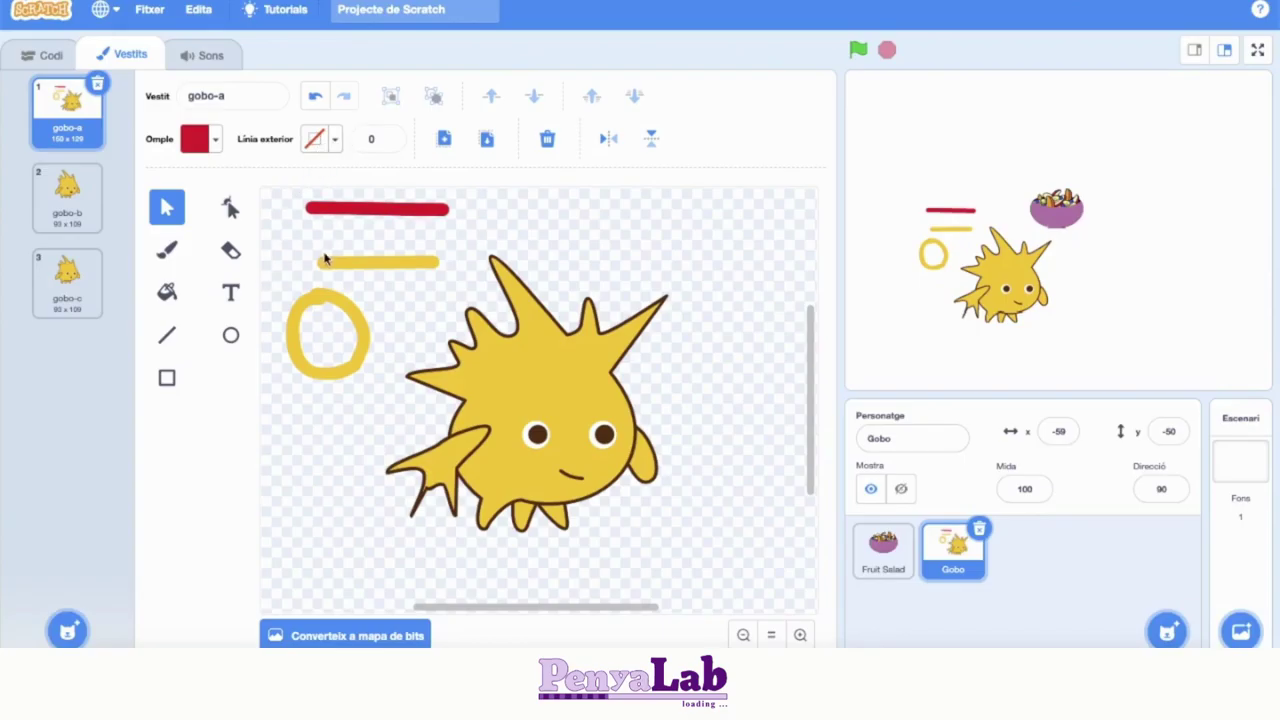
Step: Give the red stroke a black outline with a width of 6
left_click(336, 210)
left_click(390, 137)
left_click(390, 137)
left_click(390, 137)
left_click(390, 137)
left_click(389, 144)
left_click(389, 144)
left_click(389, 144)
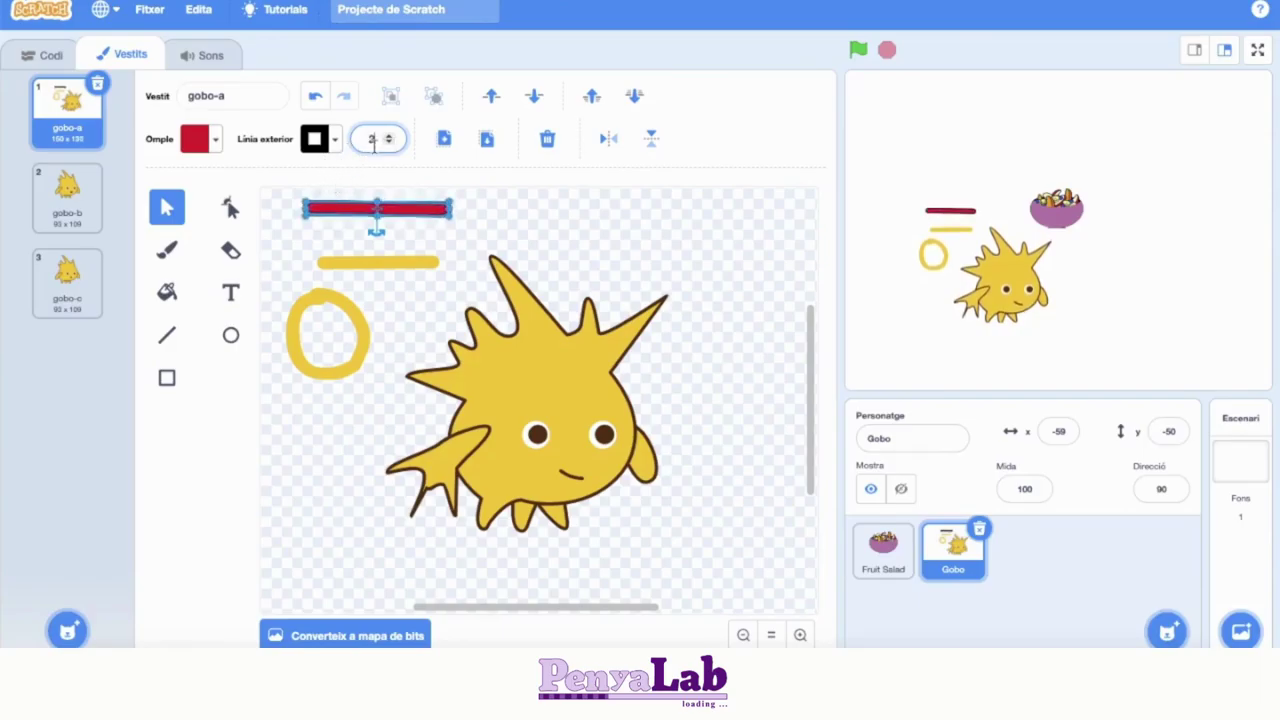
left_click(390, 137)
left_click(390, 137)
left_click(390, 137)
left_click(390, 137)
left_click(505, 232)
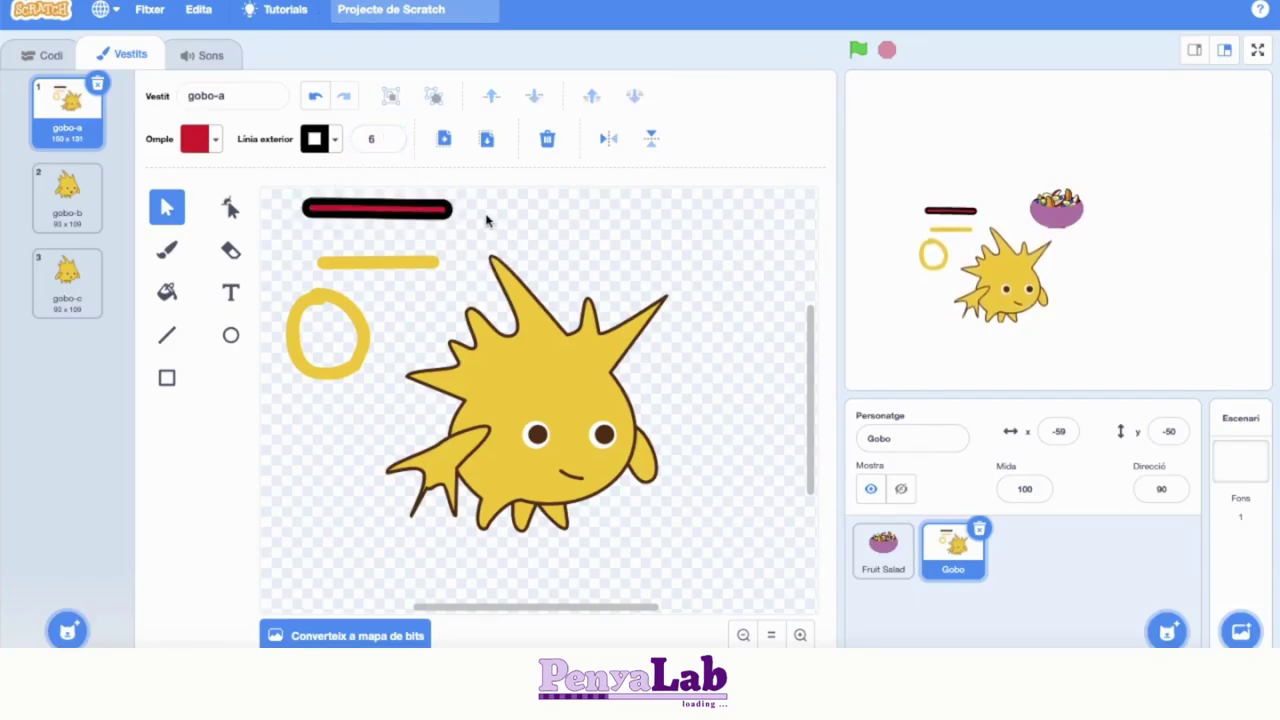
Step: Erase both horizontal strokes and the ring beside Gobo
left_click(232, 252)
mouse_move(271, 209)
left_mouse_down()
mouse_move(388, 220)
mouse_move(443, 209)
left_mouse_up()
left_click(389, 145)
left_click(389, 145)
mouse_move(295, 252)
left_mouse_down()
mouse_move(430, 257)
mouse_move(314, 280)
mouse_move(286, 337)
mouse_move(374, 337)
mouse_move(305, 300)
mouse_move(371, 263)
left_mouse_up()
Step: Fill Gobo's body with blue, using color 58
left_click(168, 297)
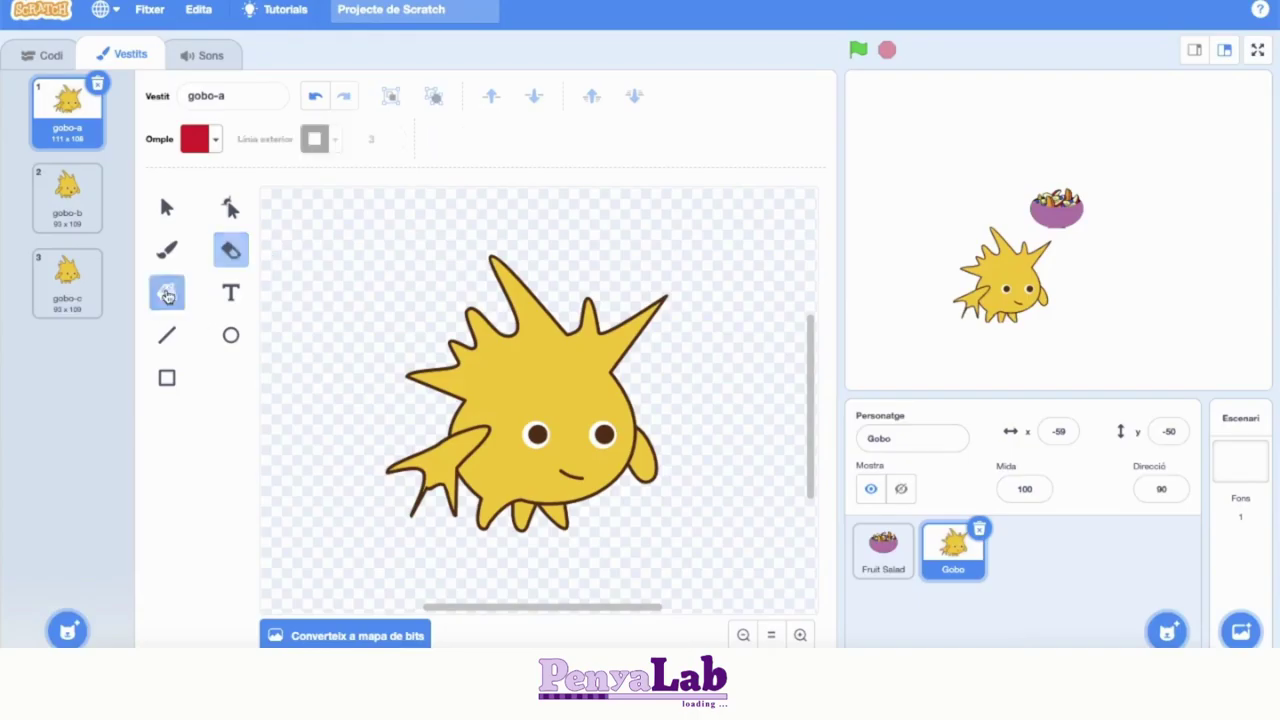
left_click(530, 378)
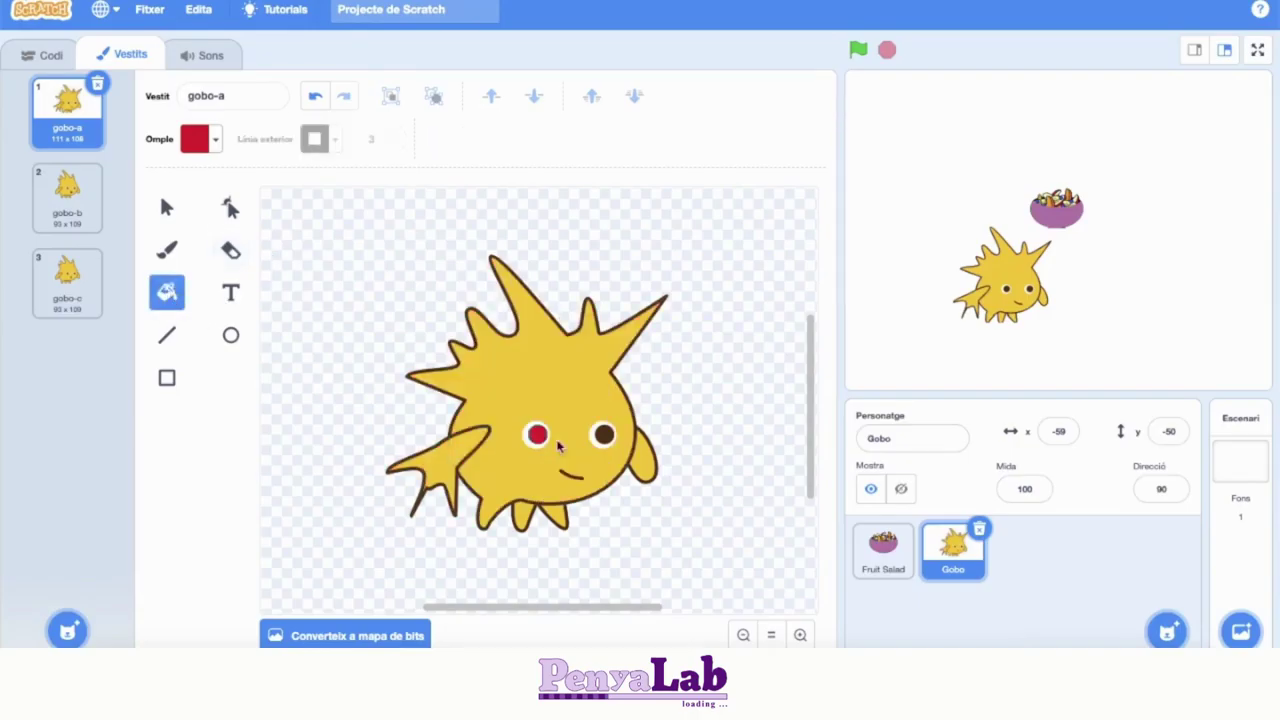
left_click(216, 141)
left_click_drag(131, 234, 204, 236)
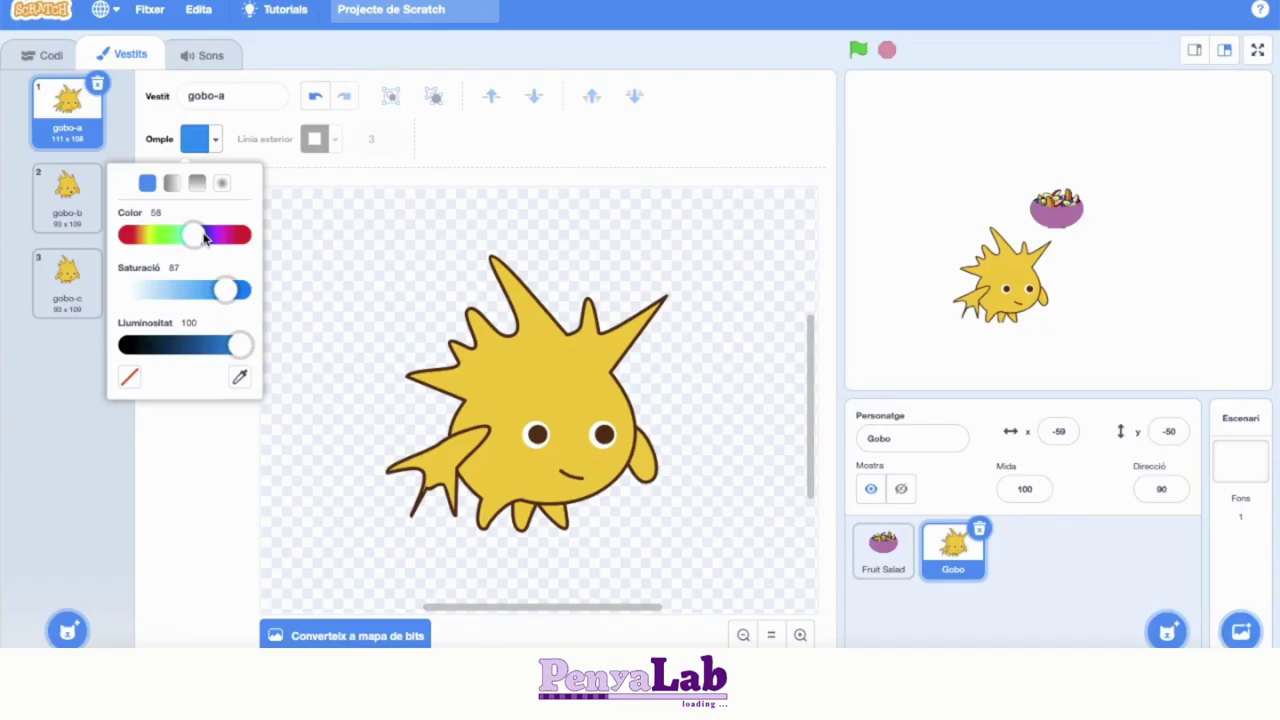
left_click(490, 367)
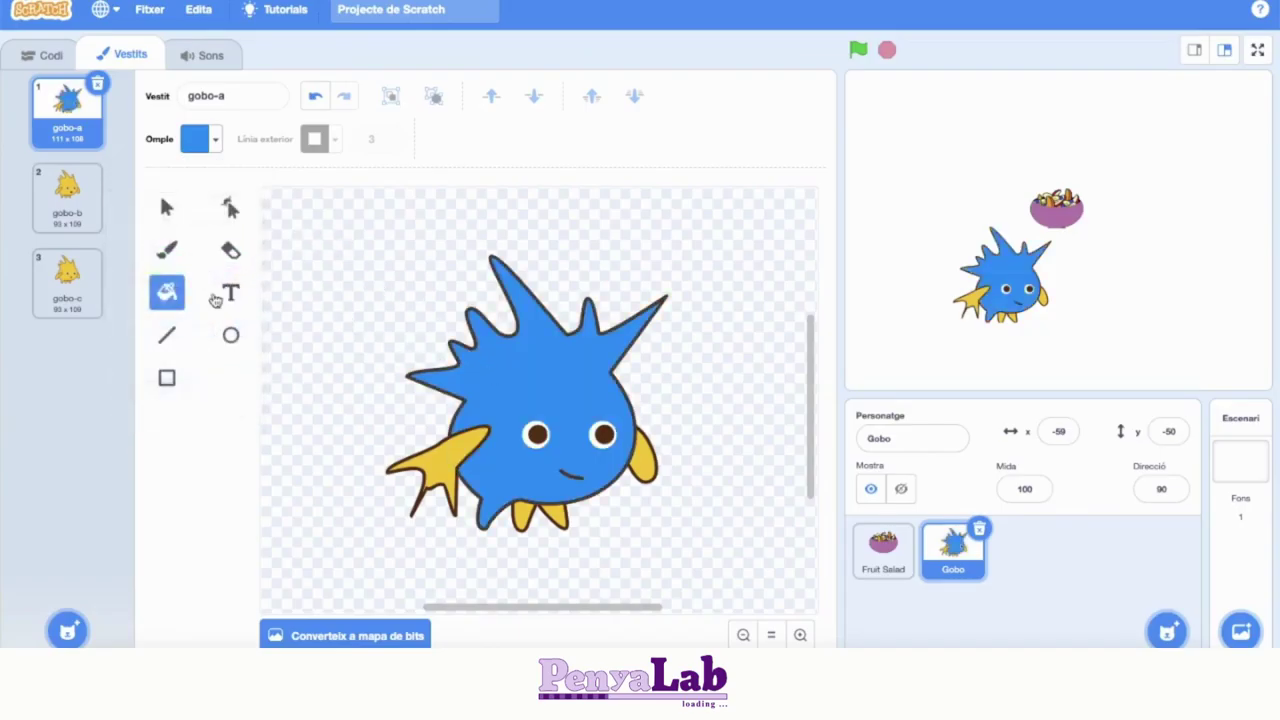
Step: Add the text "SSSSS" in Sans Serif and place it just above Gobo's spikes
left_click(231, 292)
left_click(405, 222)
type("SSSSS")
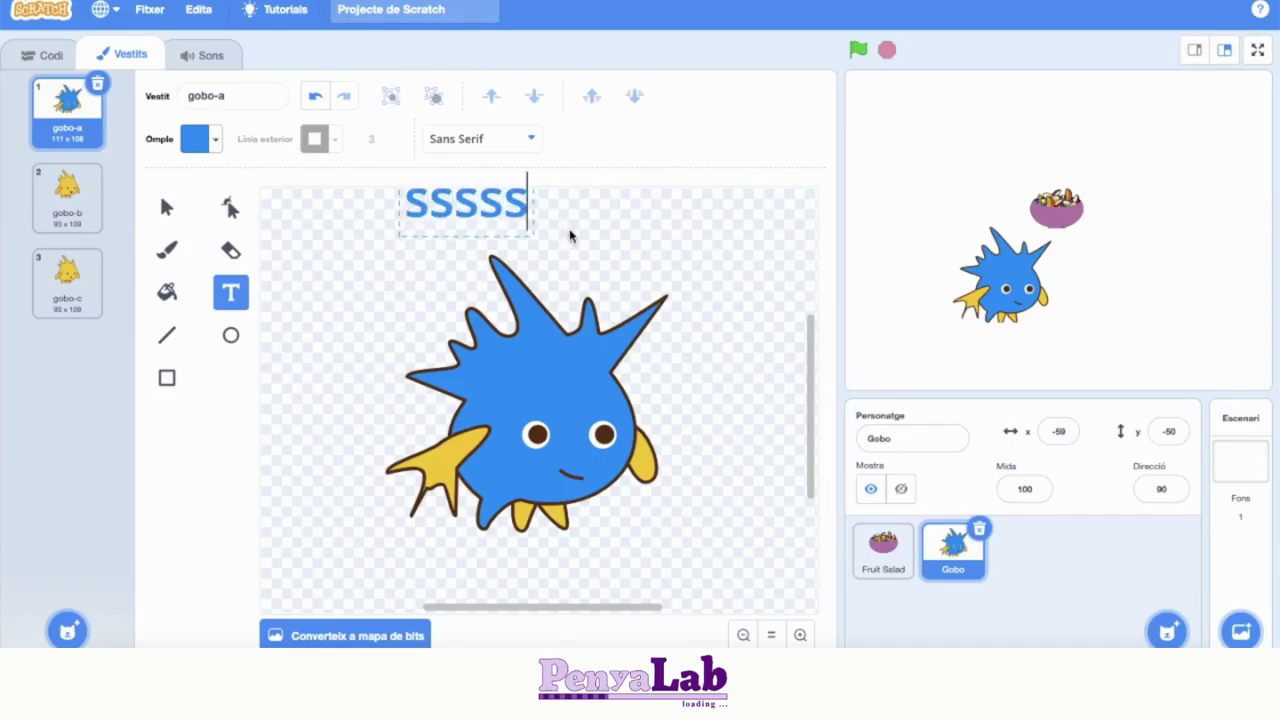
left_click_drag(470, 208, 532, 226)
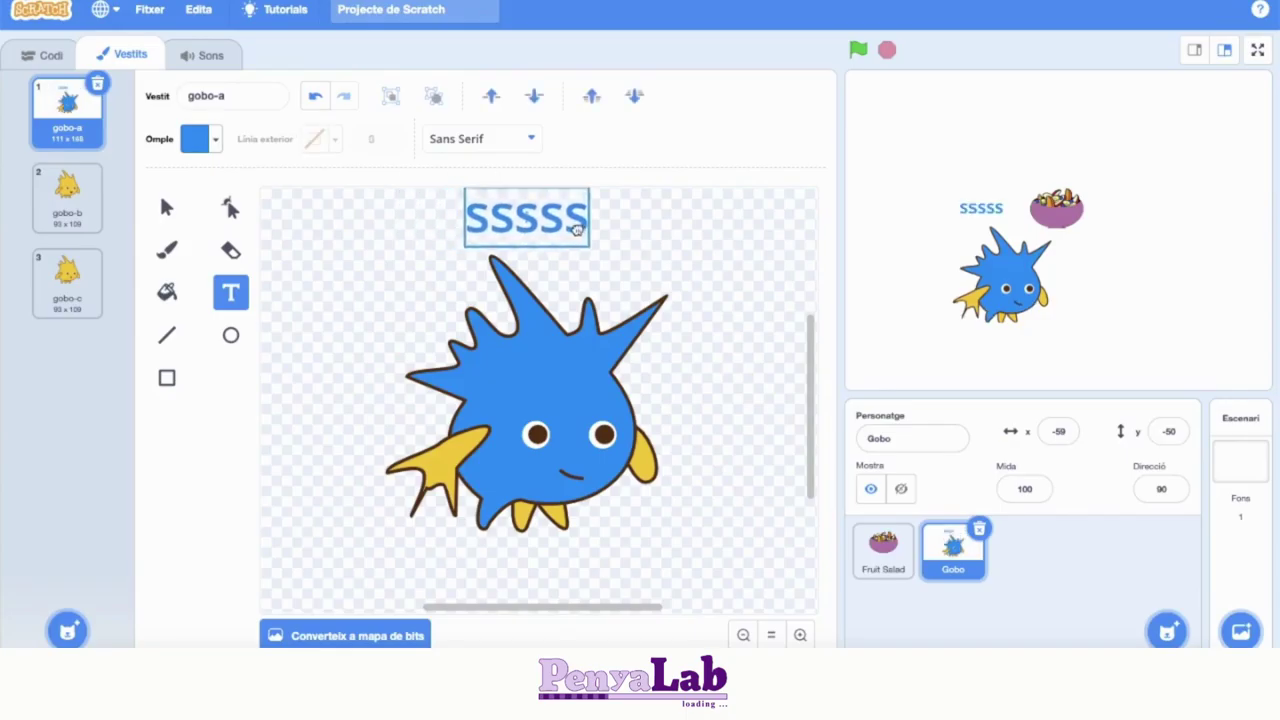
Step: Recolor the "SSSSS" text purple with color 79, trying undo and redo on the change
left_click(215, 139)
left_click_drag(194, 202, 218, 202)
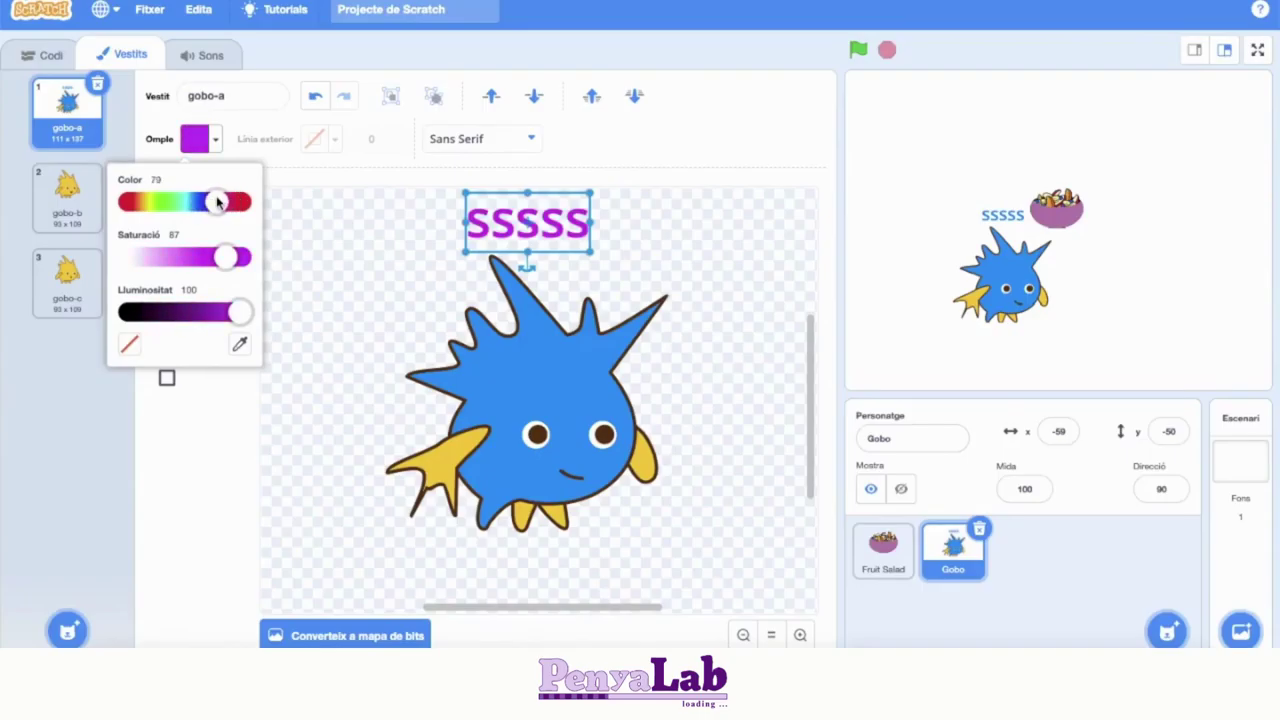
left_click(318, 246)
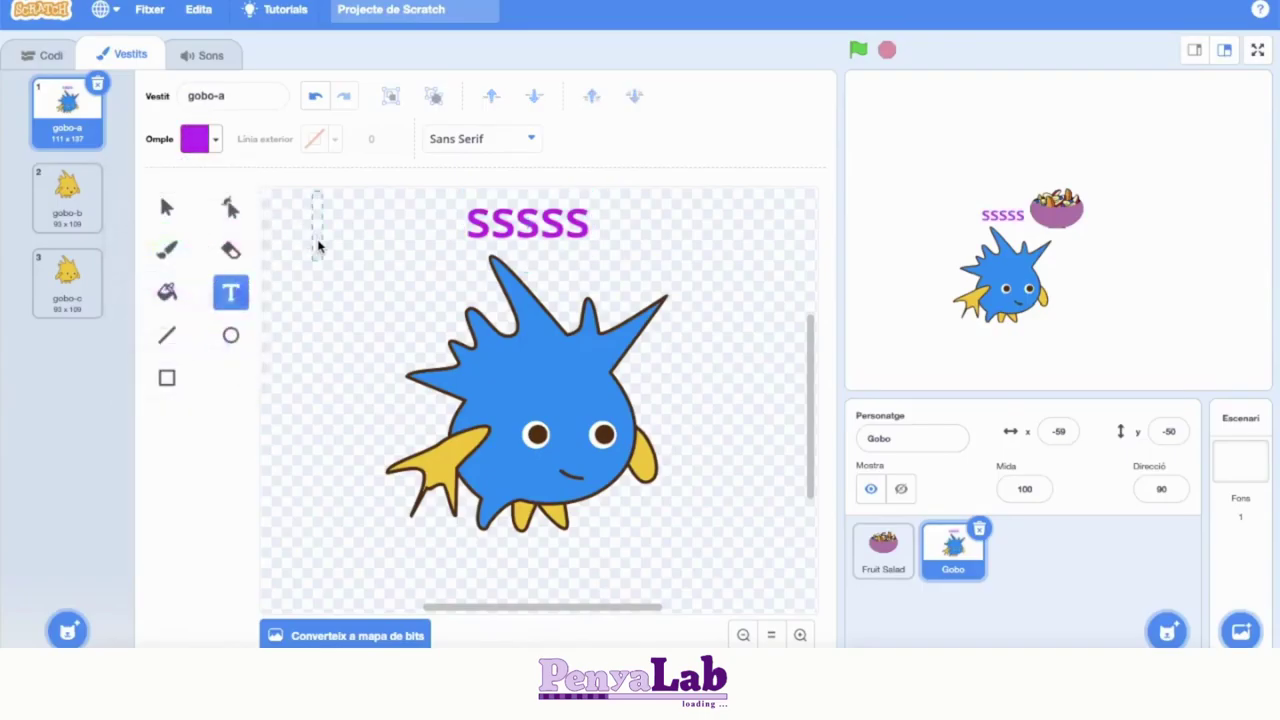
left_click(315, 97)
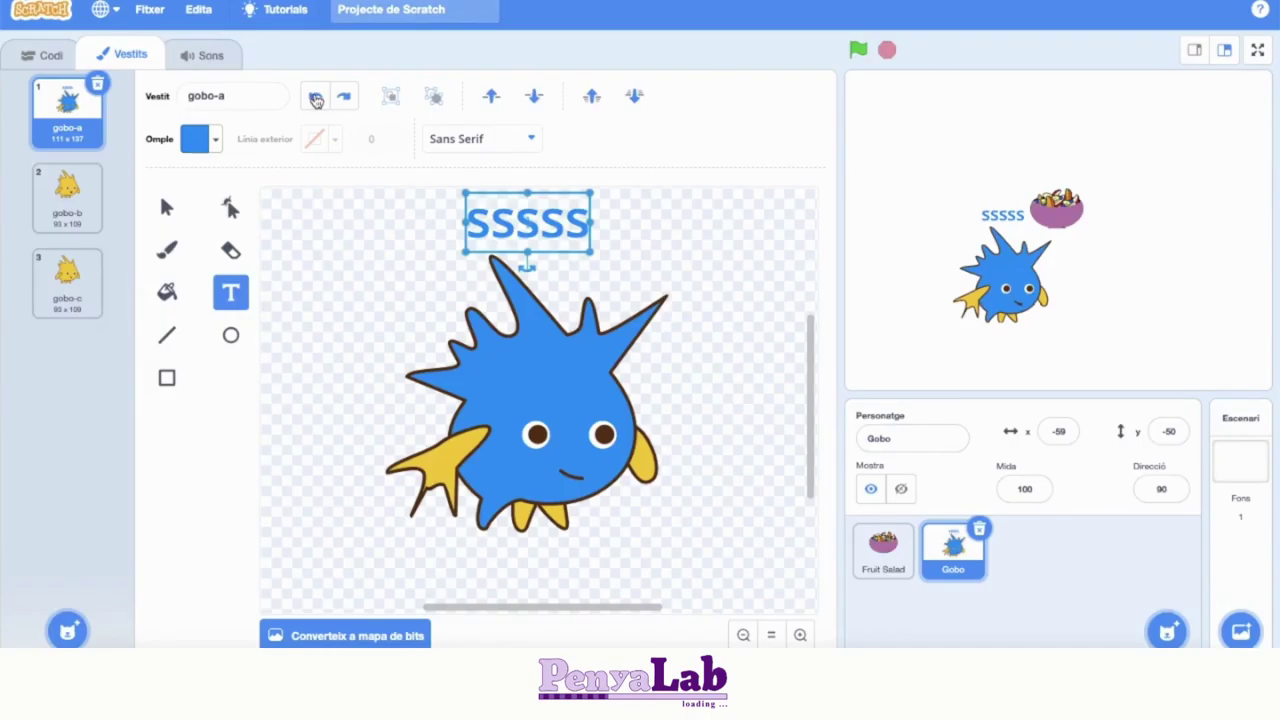
left_click(343, 97)
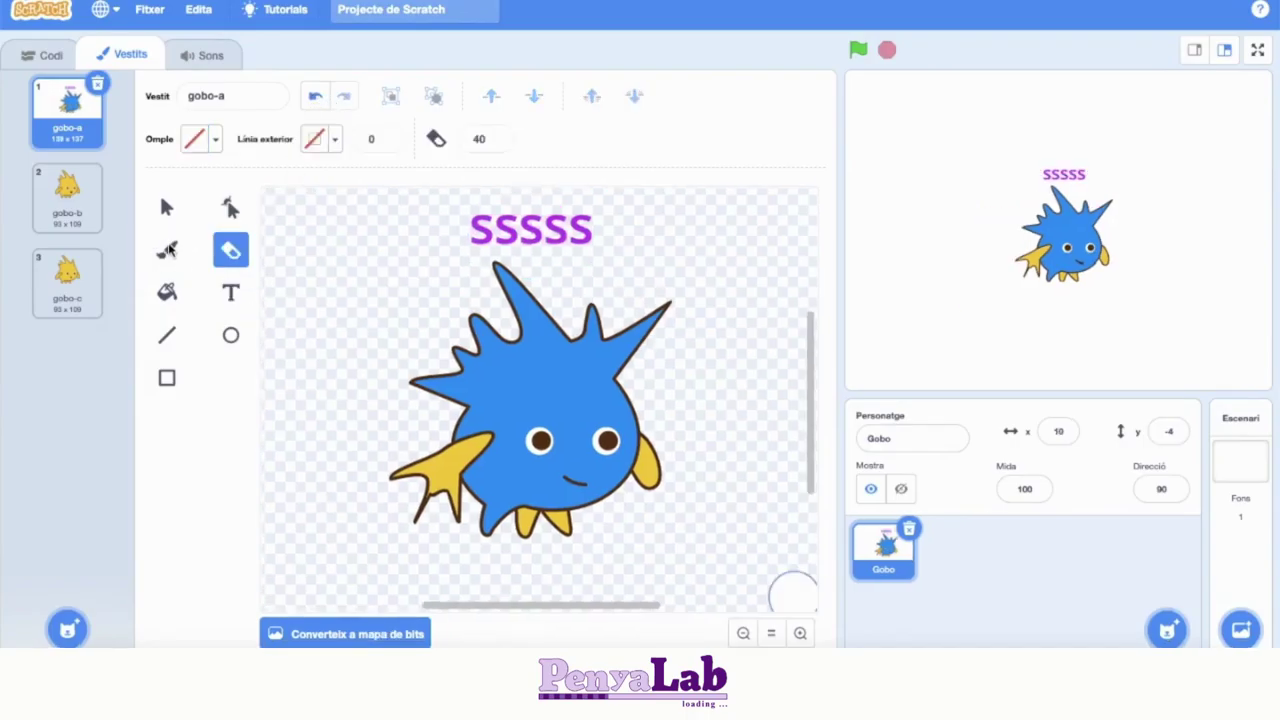
Step: Draw two vertical black lines of width 1 beside Gobo, the outer one longer
left_click(170, 336)
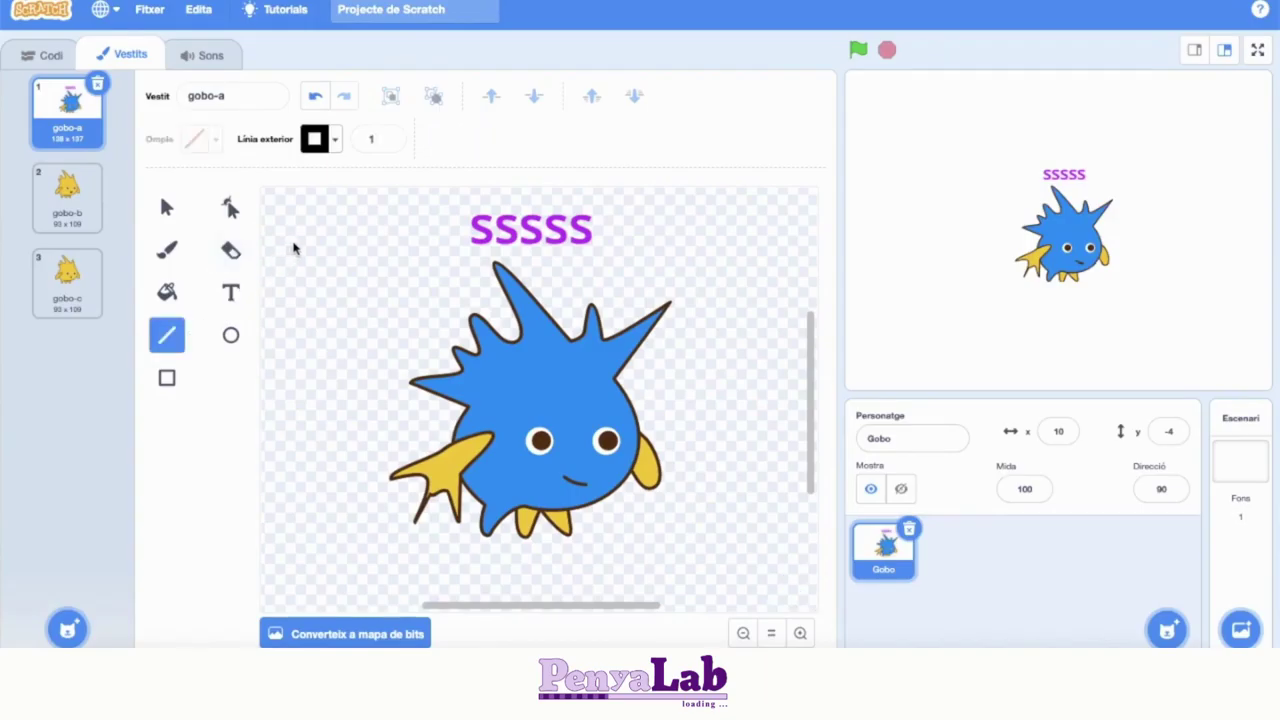
left_click_drag(291, 244, 290, 480)
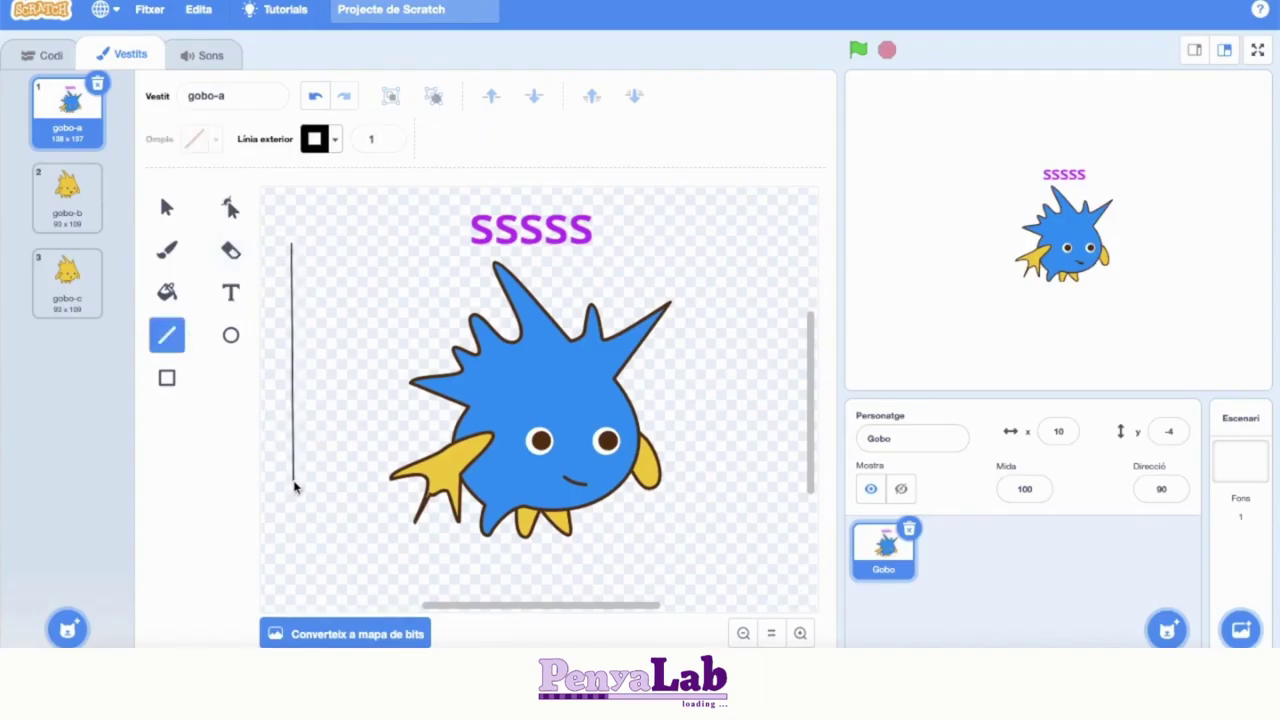
left_click_drag(340, 280, 339, 444)
Step: Set the outline width of the longer vertical line to 7
left_click(166, 210)
left_click(166, 210)
left_click(285, 262)
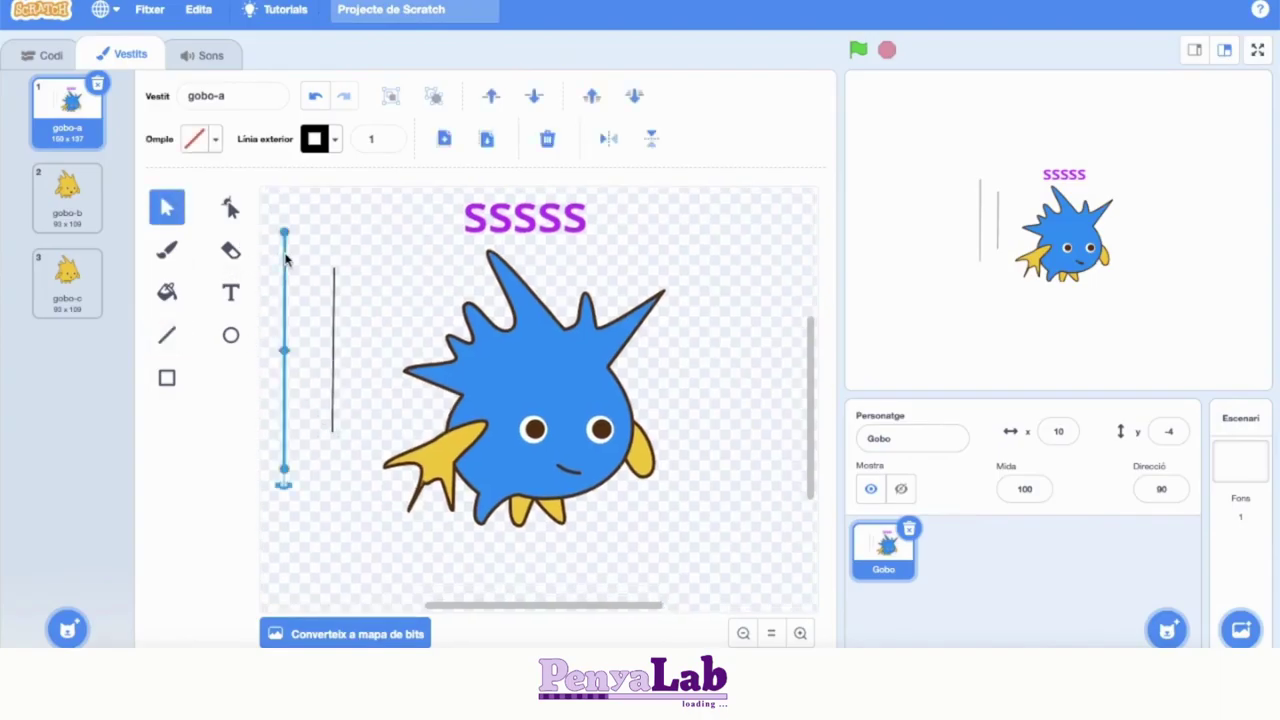
left_click(371, 139)
type("7")
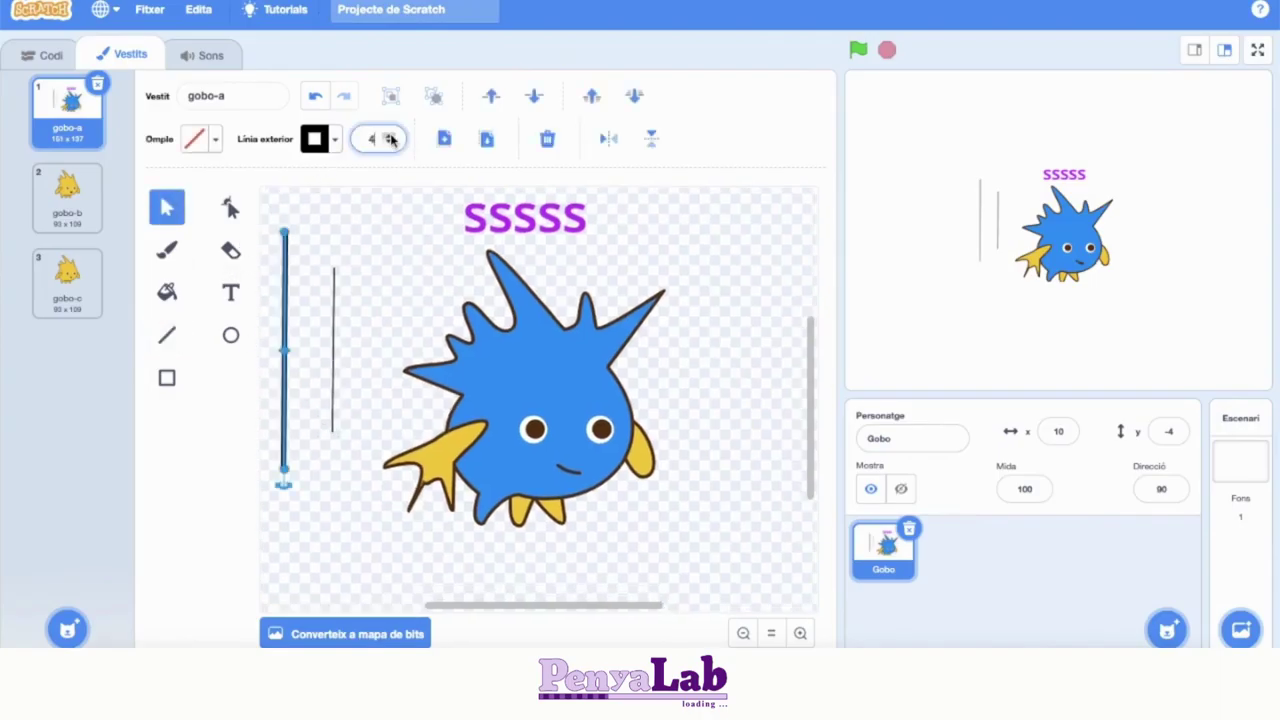
key("Return")
Step: Lengthen the thick line, rotate it to horizontal and place it between the text and Gobo's spikes
left_click_drag(285, 232, 285, 194)
left_click_drag(284, 482, 604, 244)
left_click(370, 383)
left_click(701, 224)
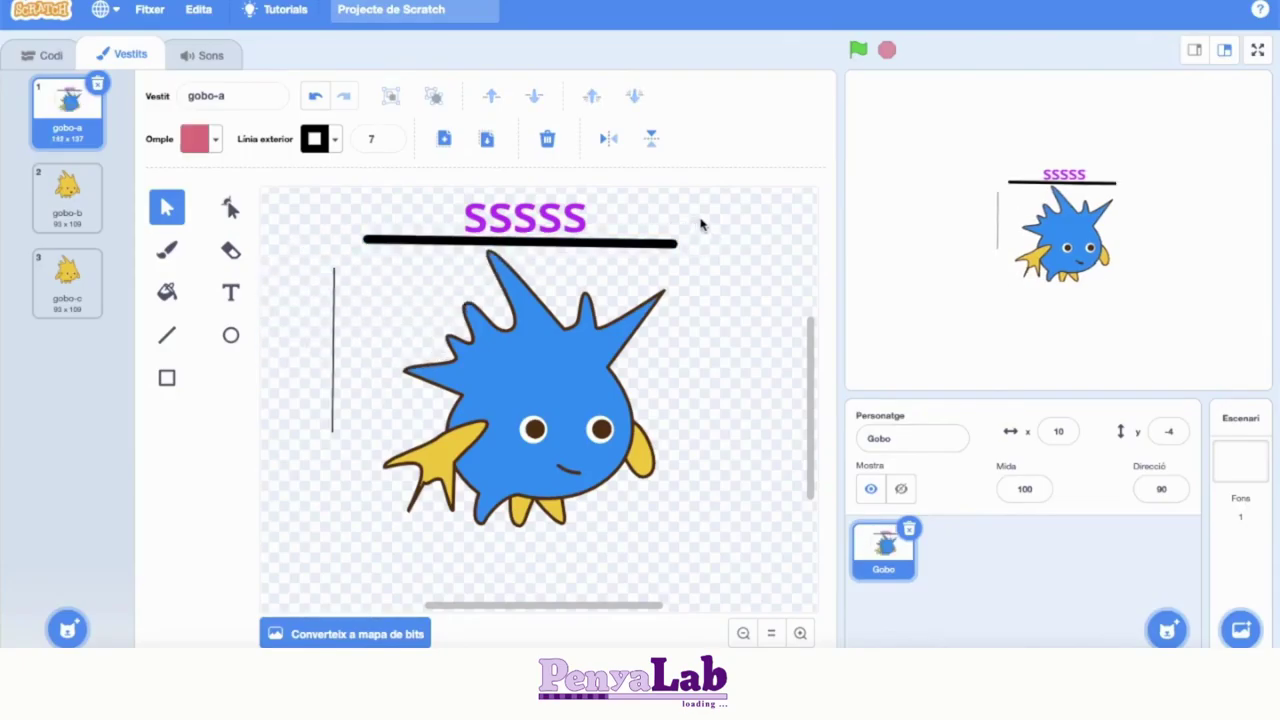
Step: Undo the thick line's placement, rotation, stretching and width changes step by step
left_click(313, 96)
left_click(314, 97)
left_click(314, 97)
left_click(314, 97)
left_click(316, 97)
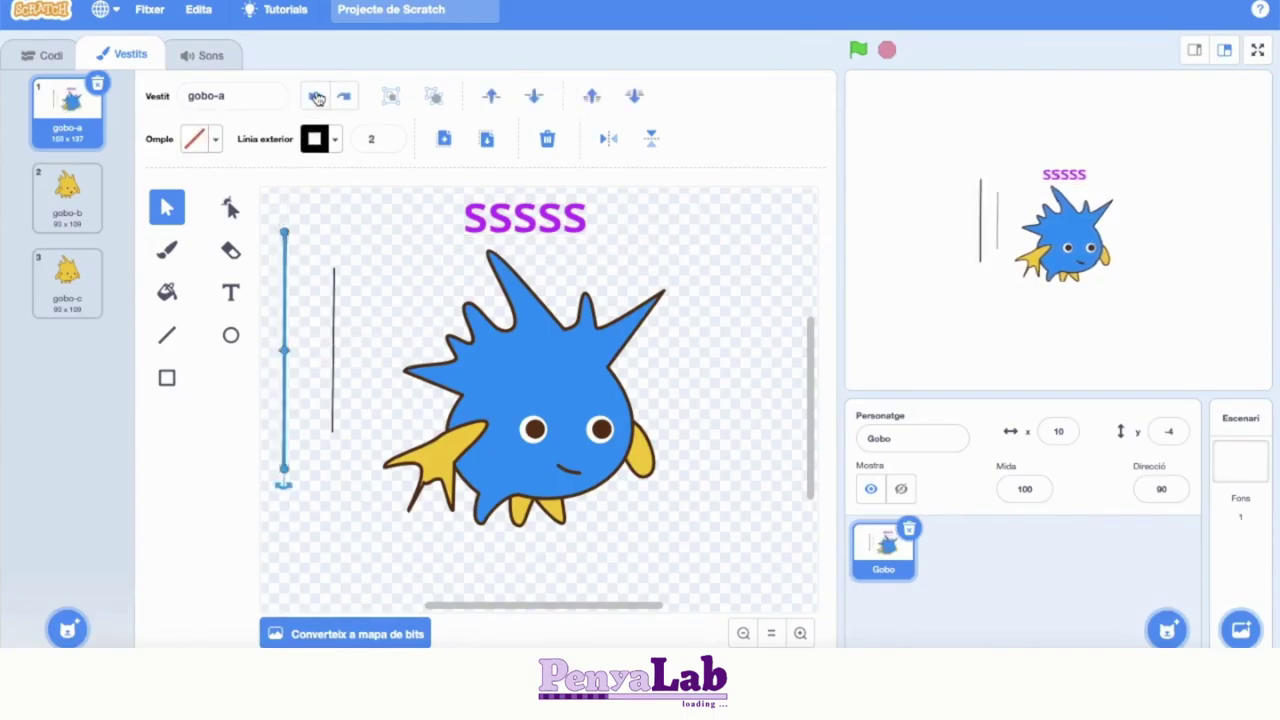
left_click(316, 97)
left_click(316, 97)
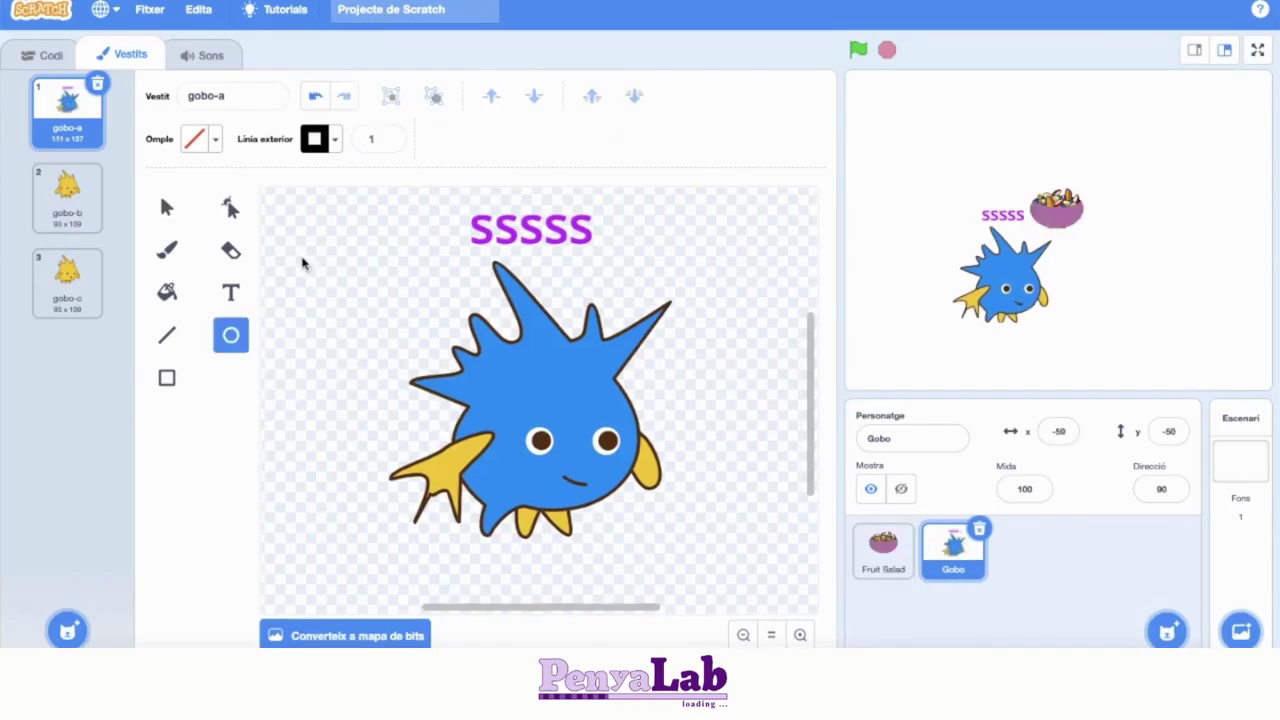
Step: Draw an unfilled circle beside Gobo's spikes and set its black outline width to 3
left_click_drag(300, 258, 379, 342)
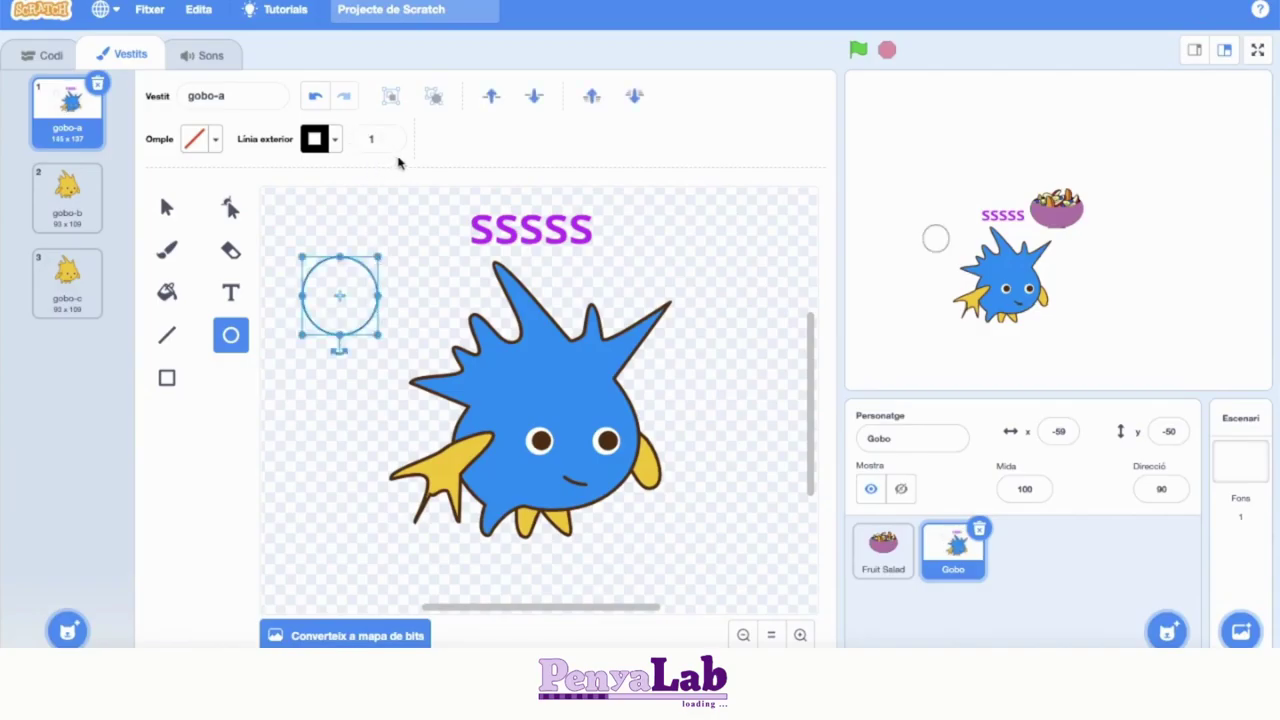
left_click(389, 135)
left_click(389, 135)
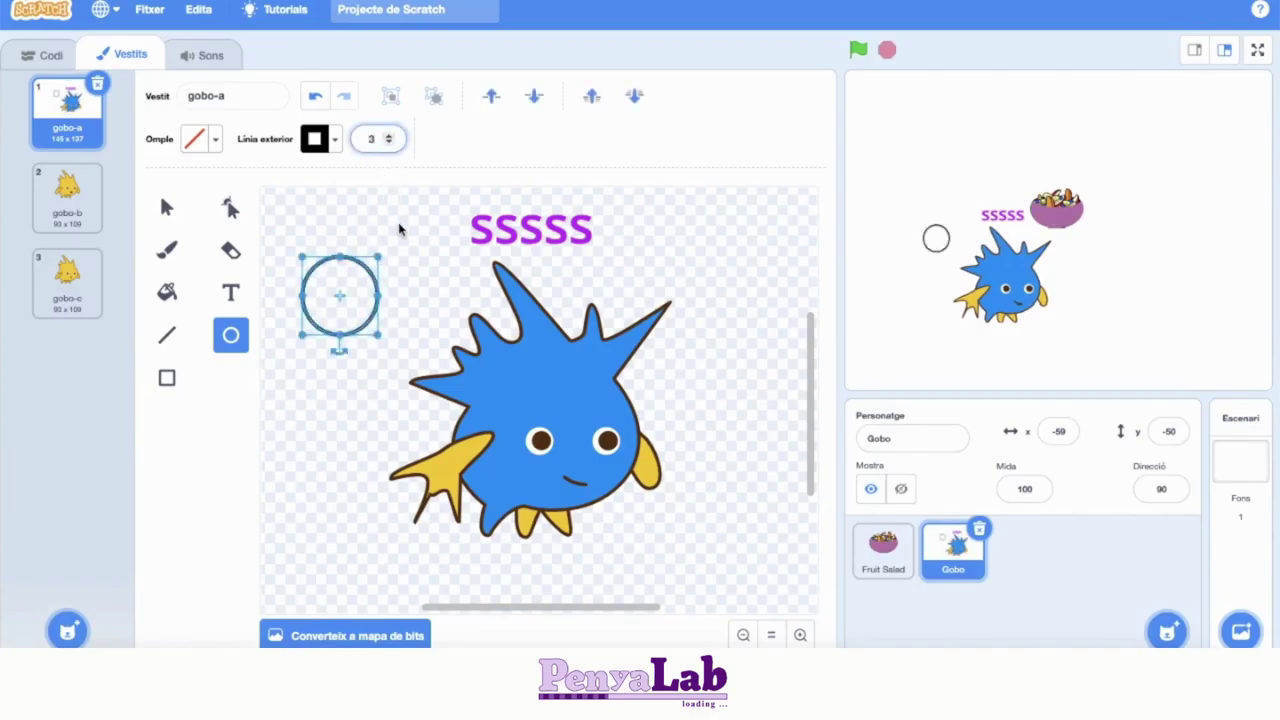
Step: Select the circle and open its fill color options
left_click(214, 139)
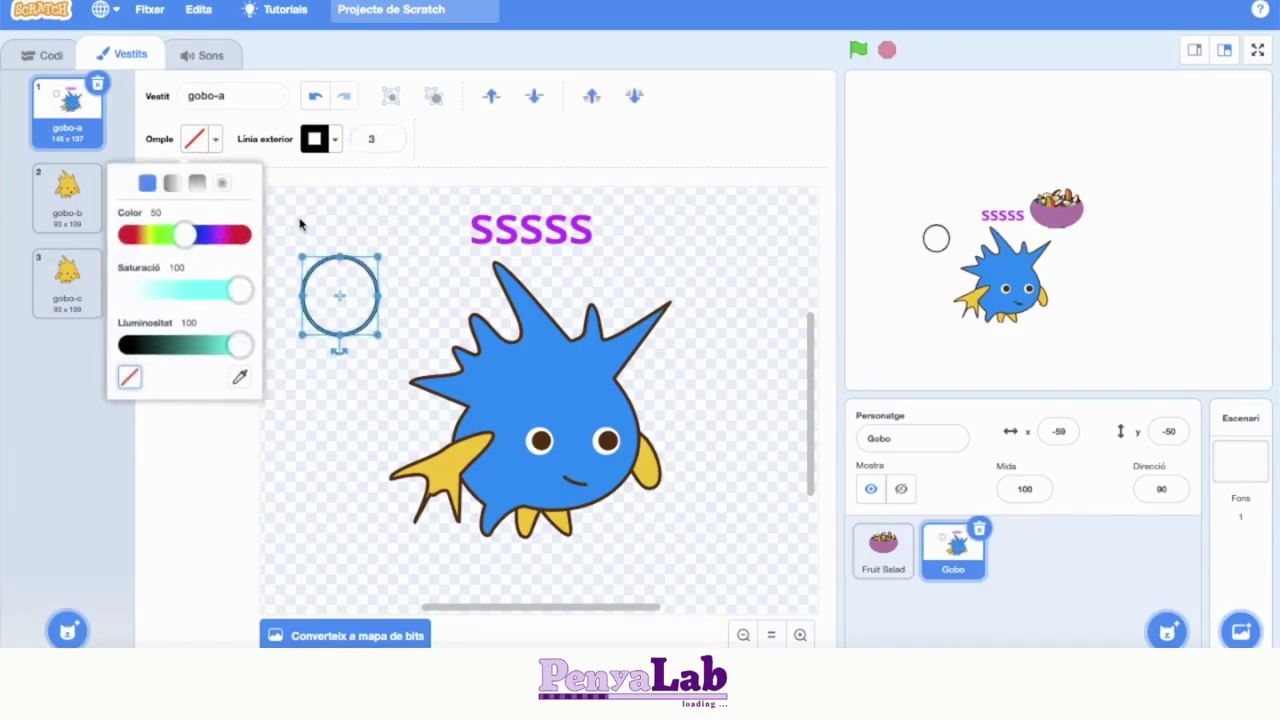
left_click(155, 190)
left_click(167, 206)
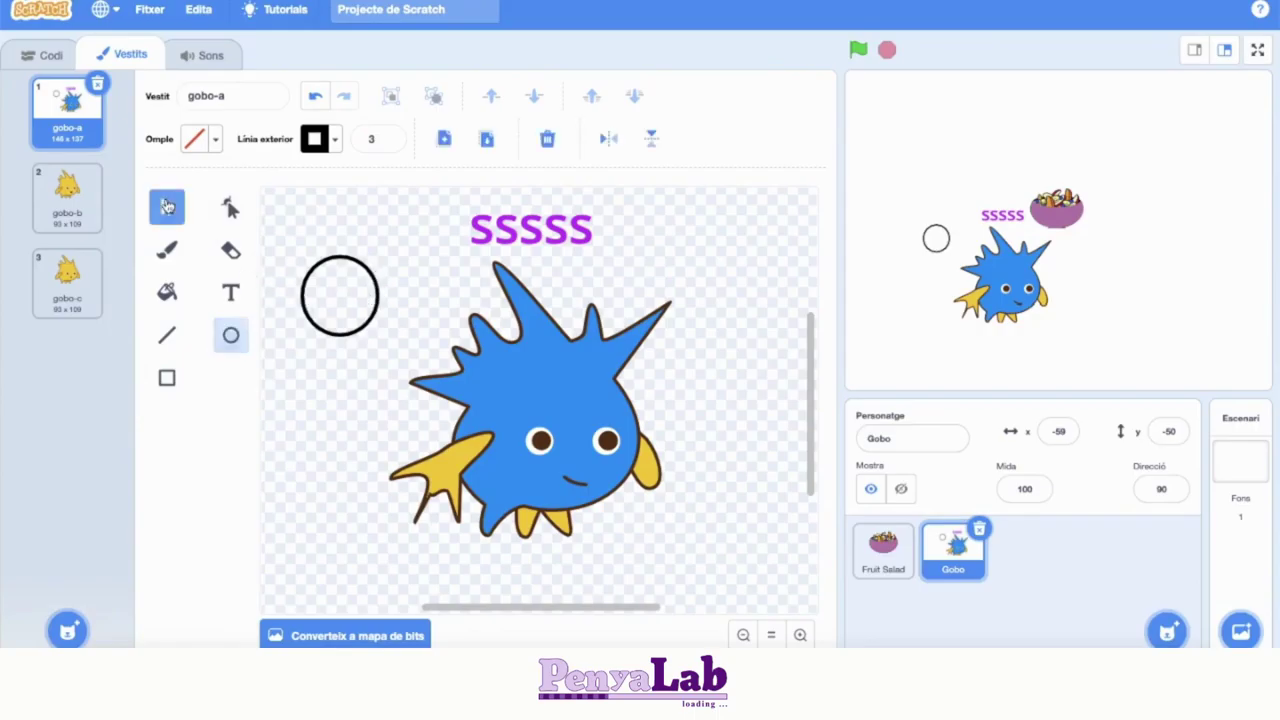
left_click(315, 271)
left_click(215, 142)
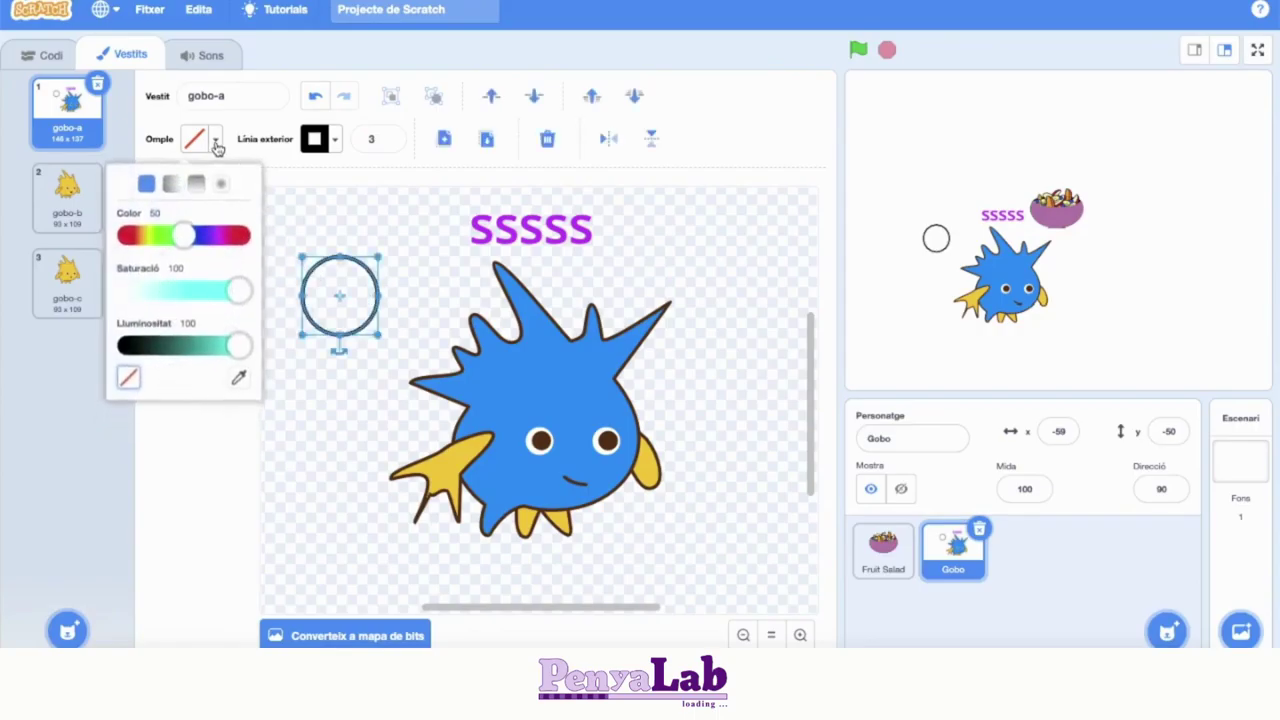
left_click(334, 226)
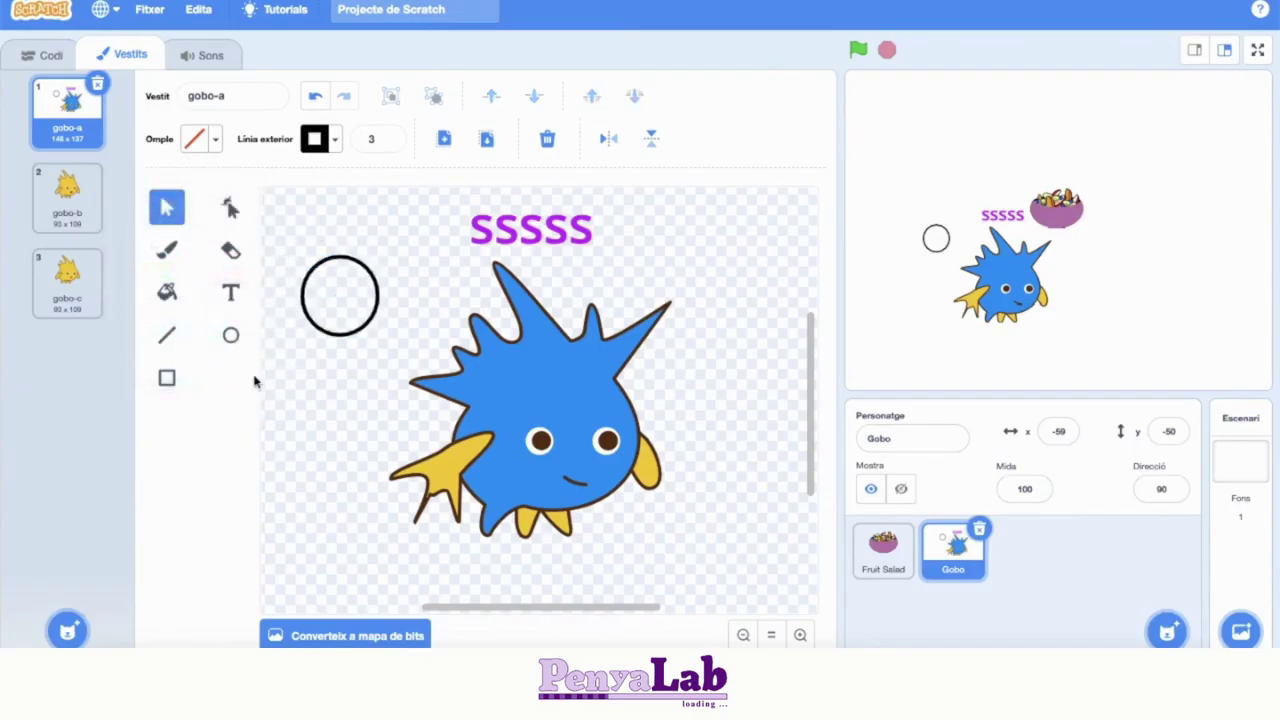
Step: Draw an unfilled black rectangle and stretch it into a frame around Gobo and the text
left_click(166, 377)
mouse_move(308, 397)
left_mouse_down()
mouse_move(346, 428)
mouse_move(356, 486)
left_mouse_up()
mouse_move(356, 396)
left_mouse_down()
mouse_move(490, 370)
mouse_move(760, 380)
left_mouse_up()
left_click_drag(532, 486, 532, 575)
left_click(374, 324)
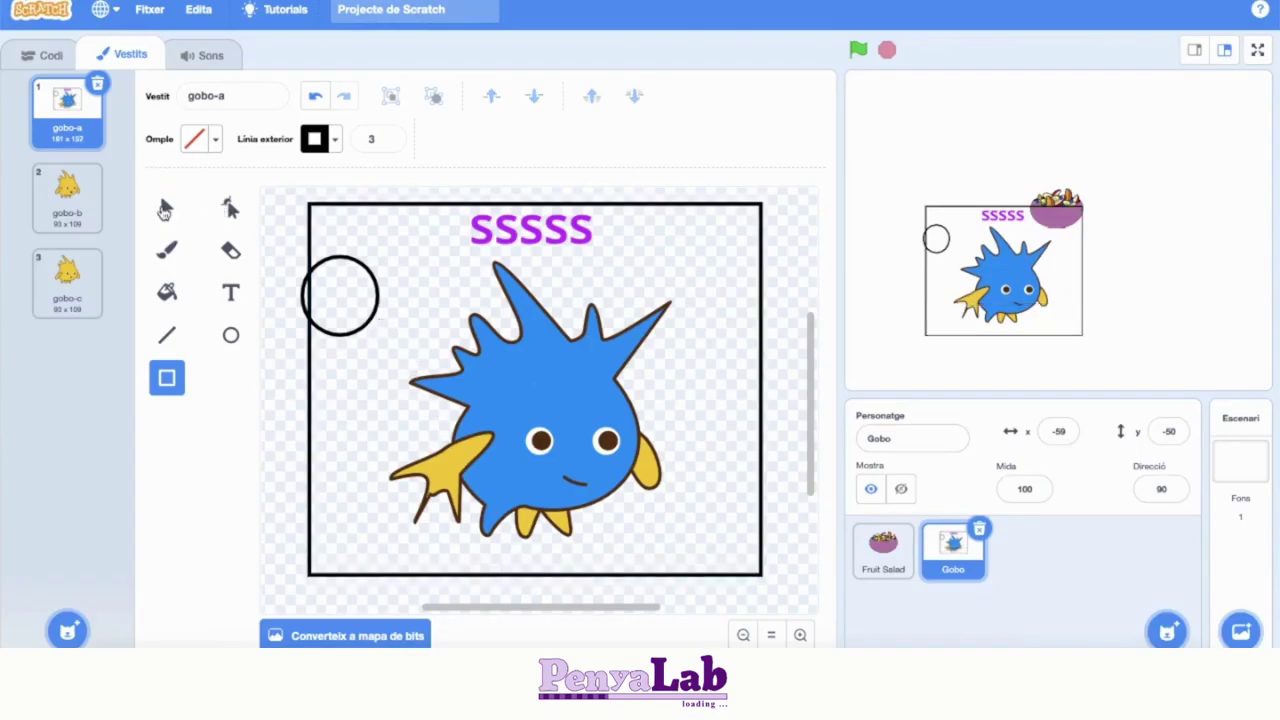
Step: Shift the circle fully inside the frame by resizing both its sides, and preview the stage full screen
left_click(165, 208)
left_click(366, 265)
left_click(380, 286)
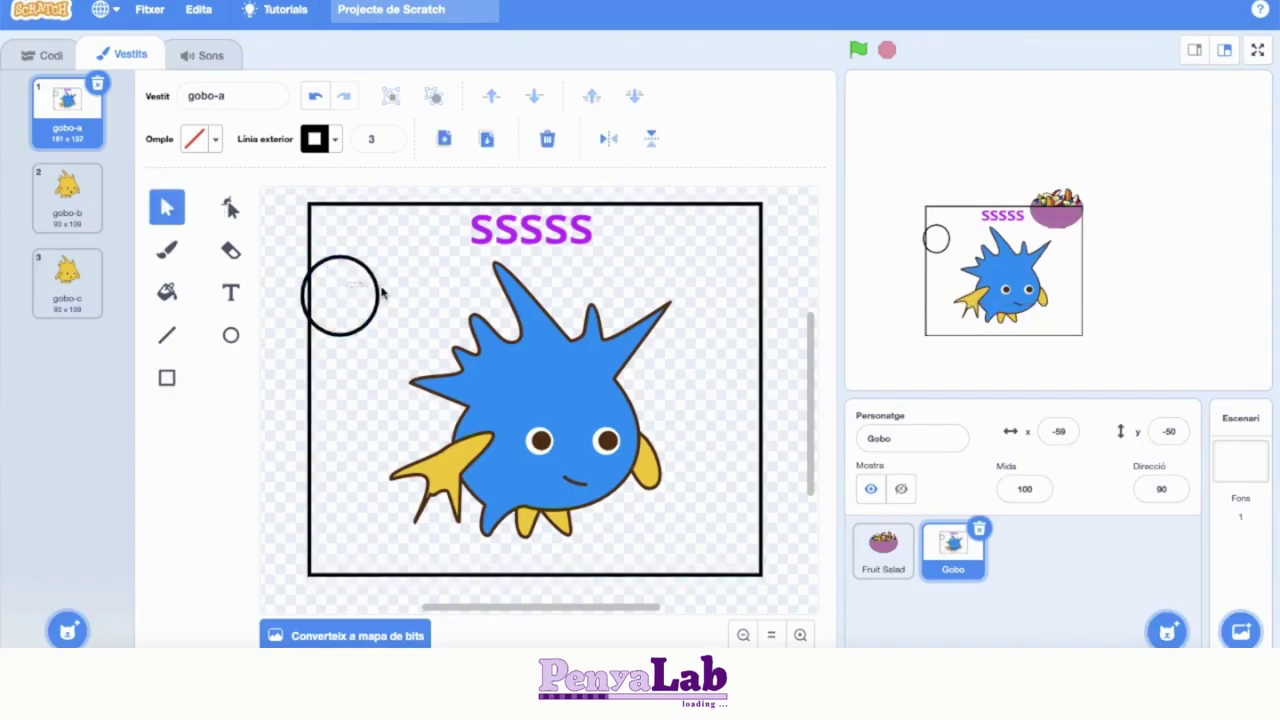
left_click(379, 290)
left_click_drag(379, 295, 434, 294)
left_click_drag(309, 294, 352, 294)
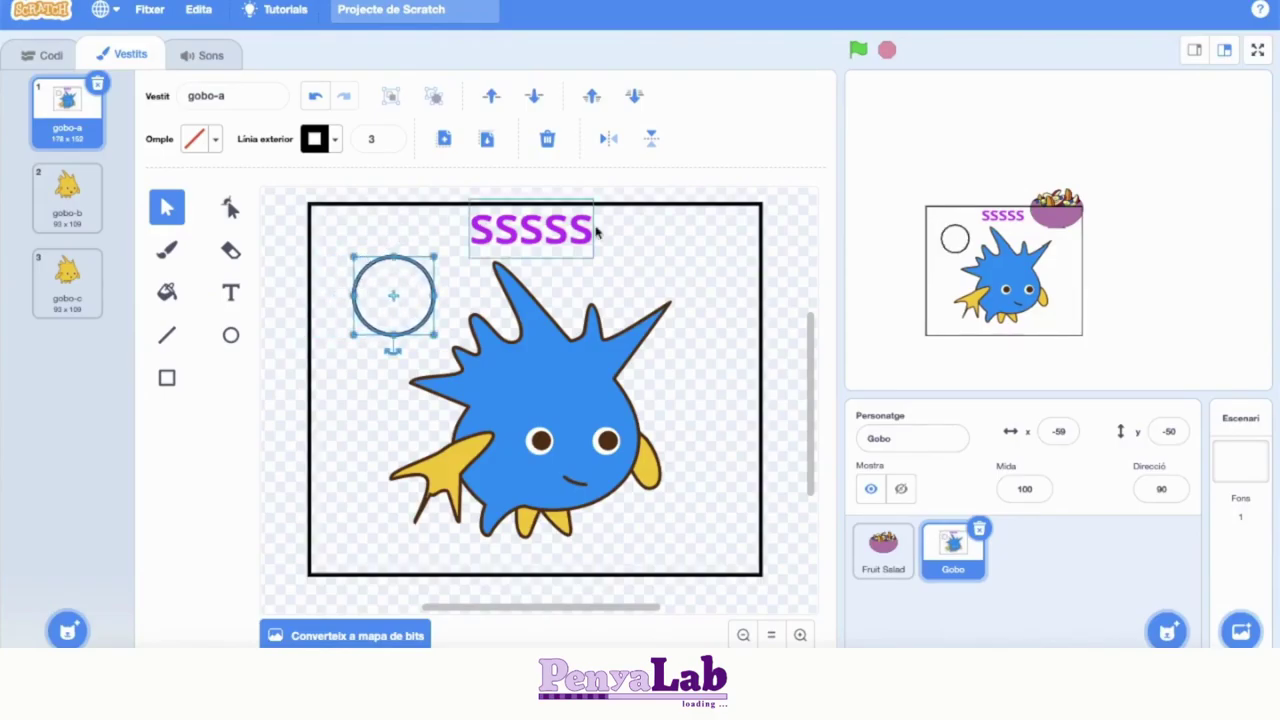
left_click(1257, 51)
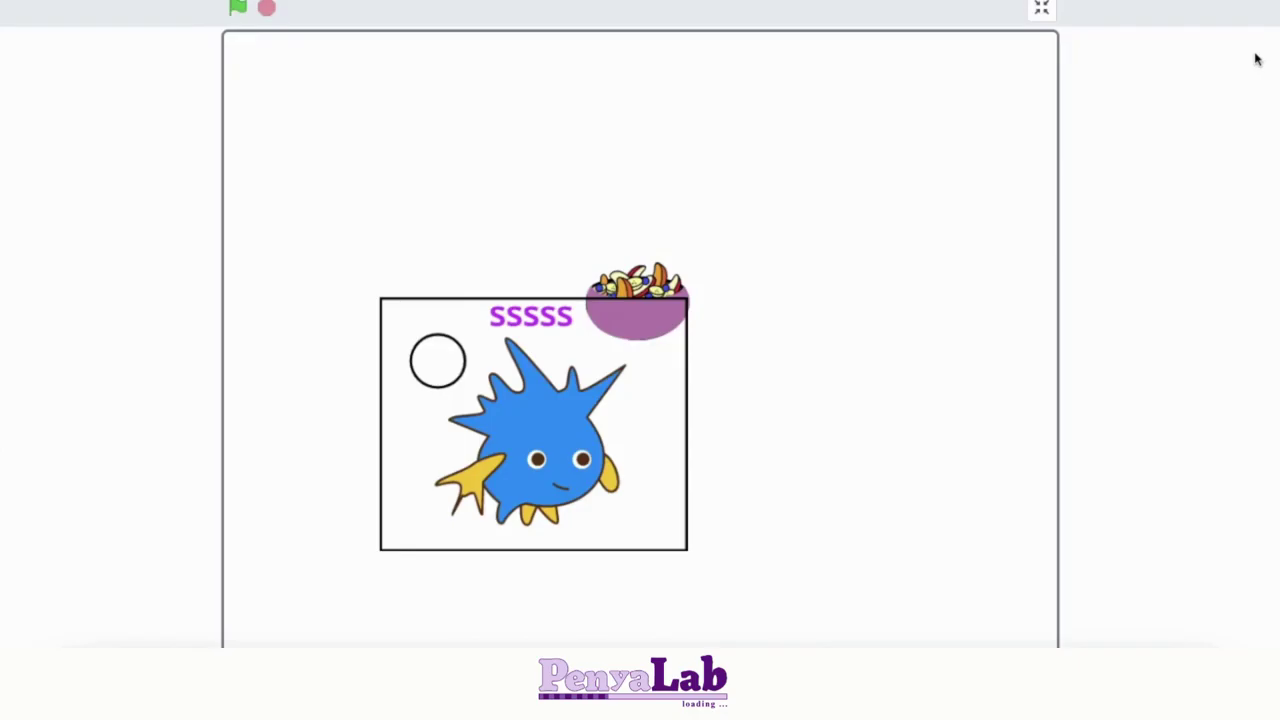
left_click(1040, 11)
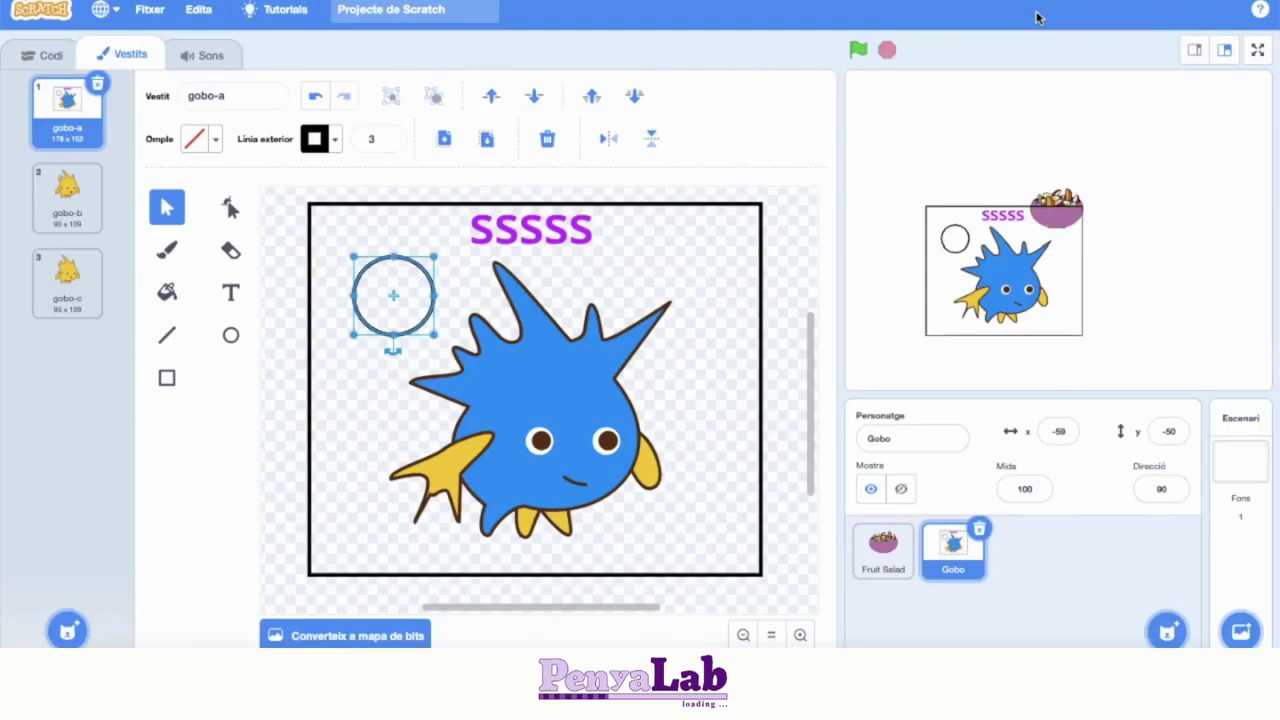
Step: Delete the Fruit Salad sprite and move Gobo to x 10, y -4 on the stage
left_click(893, 543)
left_click(908, 530)
left_click_drag(1018, 322, 1078, 272)
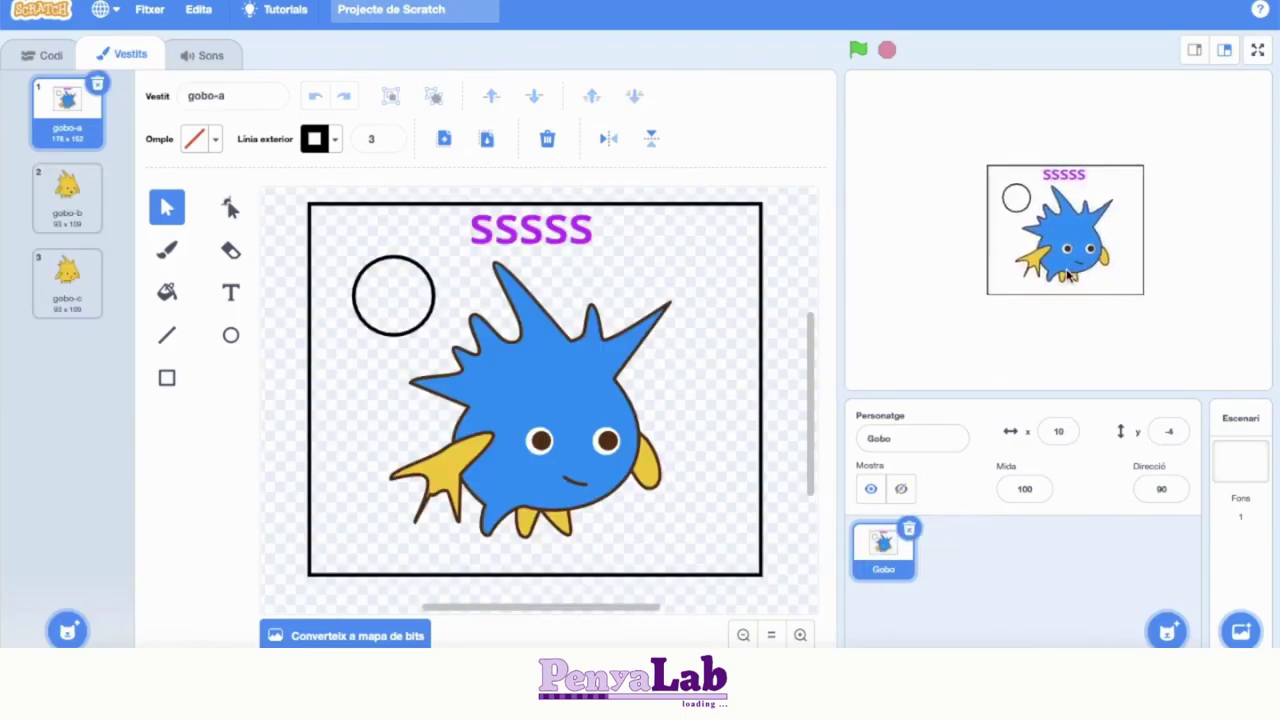
Step: View the framed Gobo alone on the full-screen stage and return to the editor
left_click(1258, 52)
left_click(1044, 12)
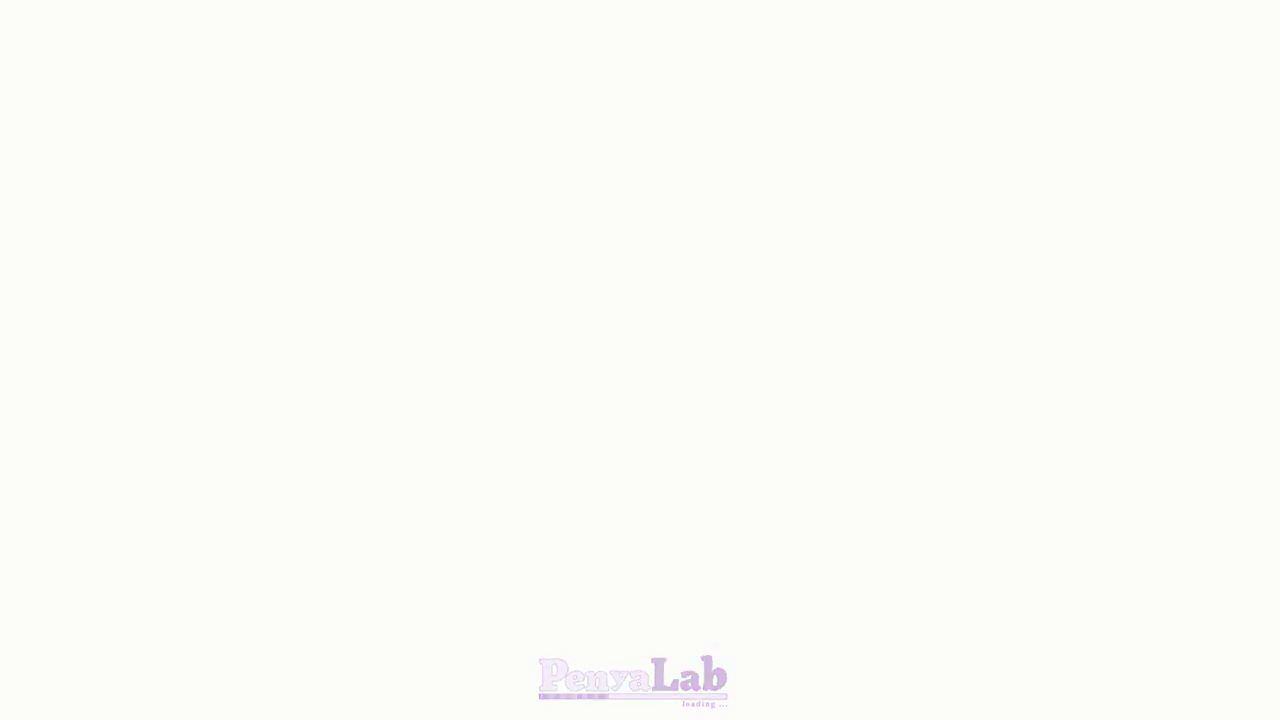